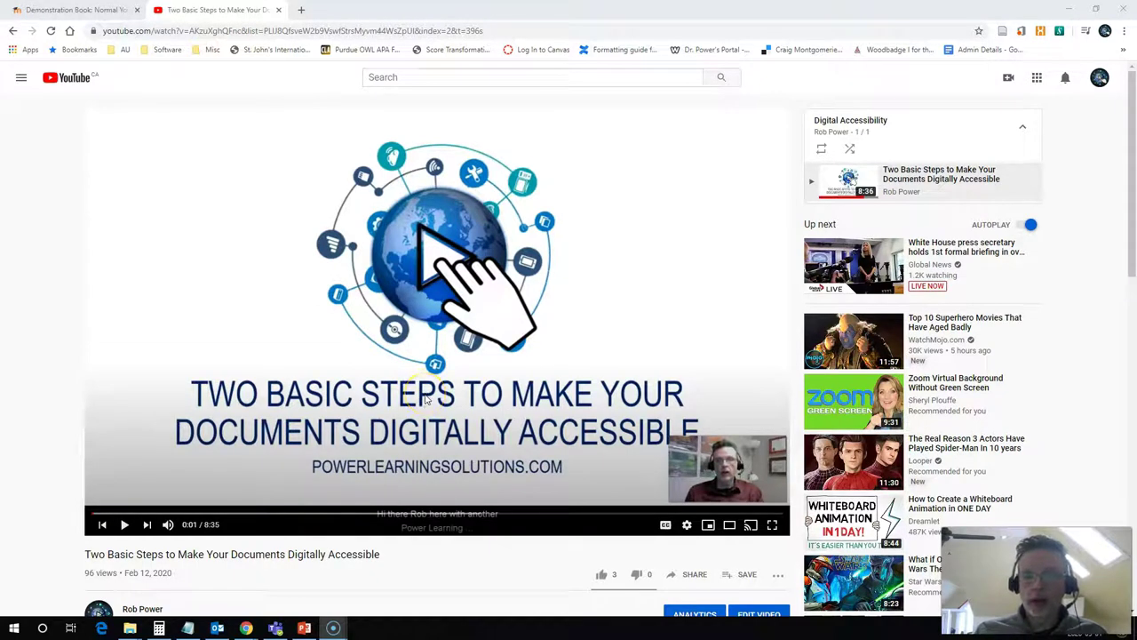
Review the link in the "Normal YouTube Video" chapter of the Demonstration Book in edit mode and save the chapter
scroll(425, 400, down, 1)
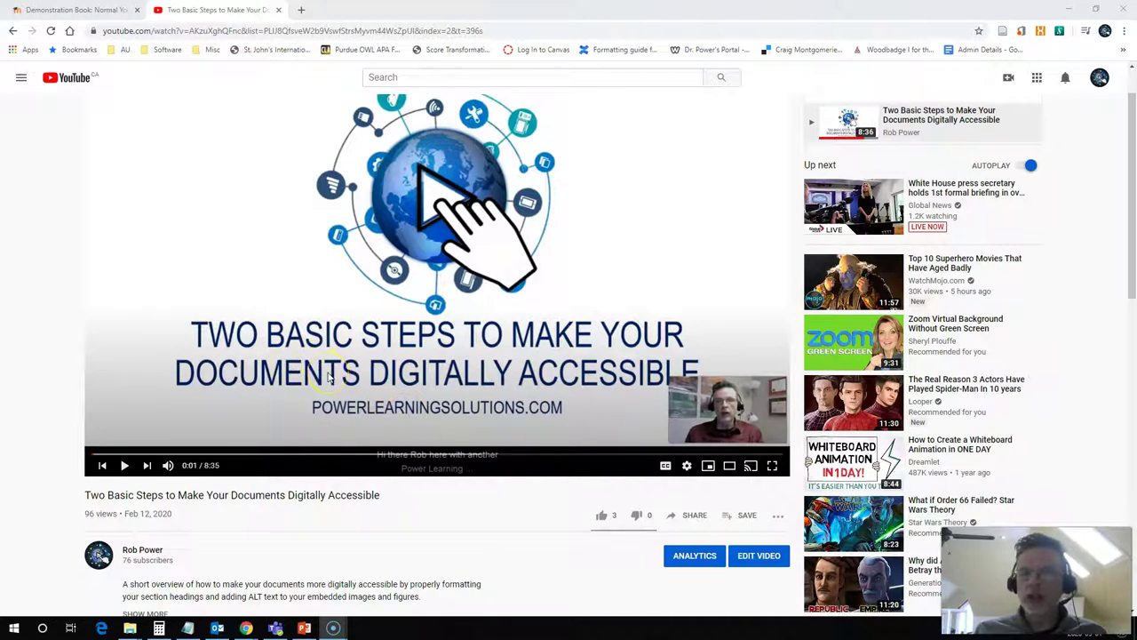
click(76, 10)
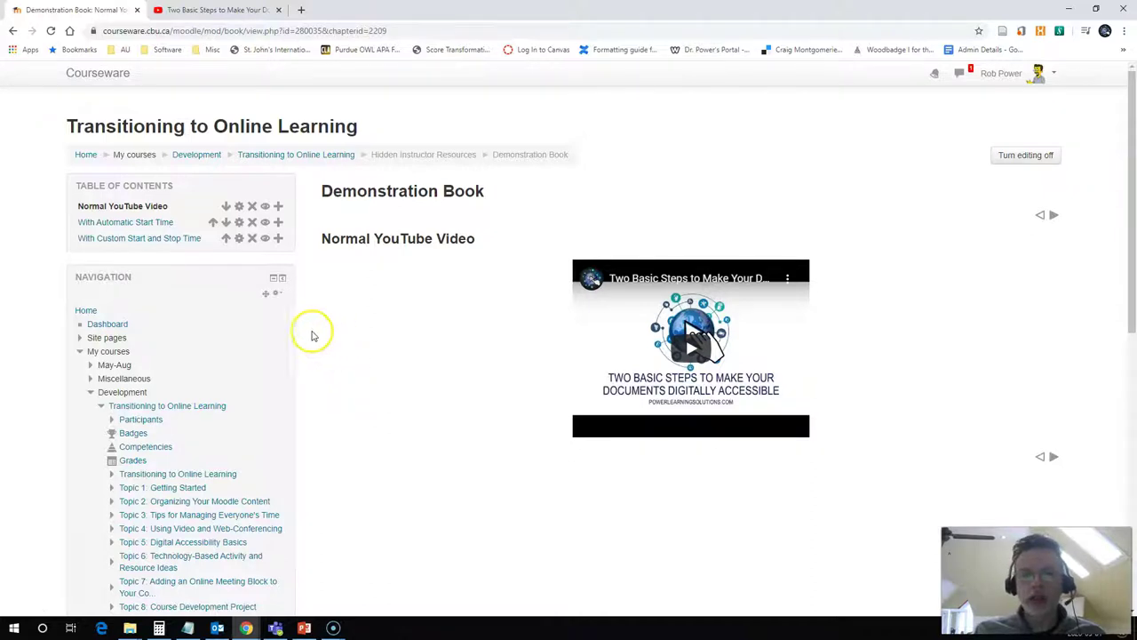
click(238, 207)
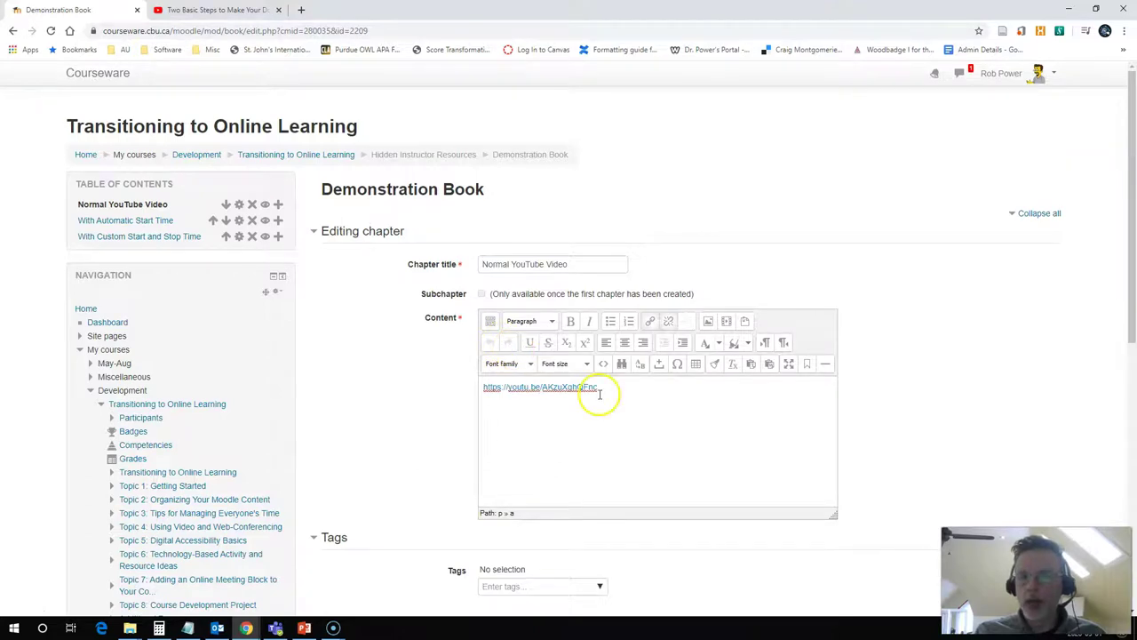
scroll(406, 432, down, 2)
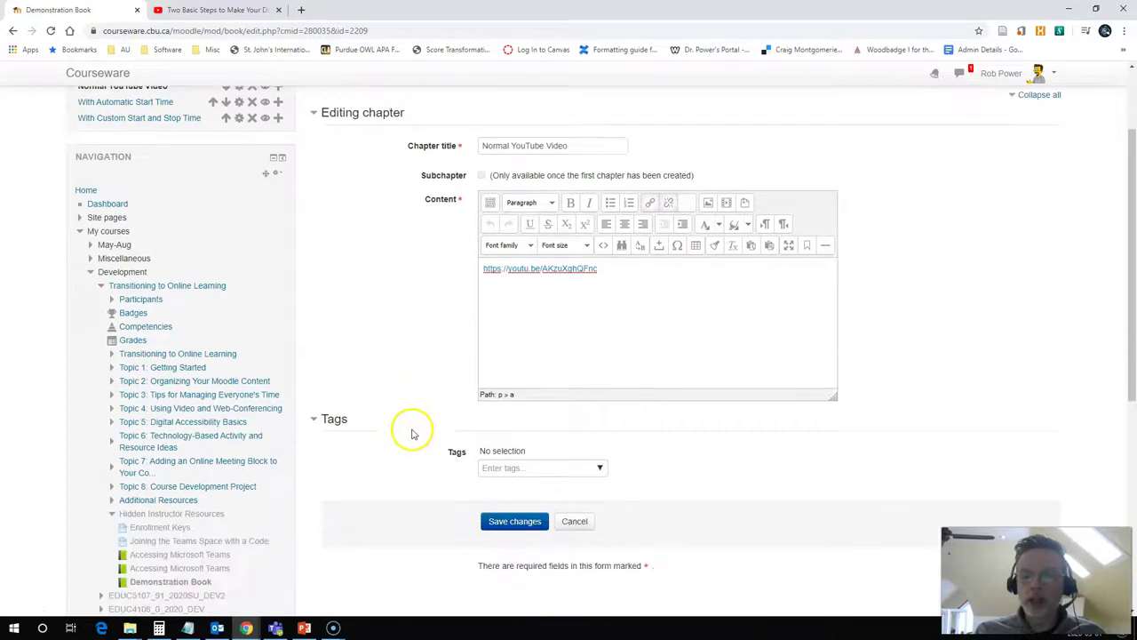
click(496, 521)
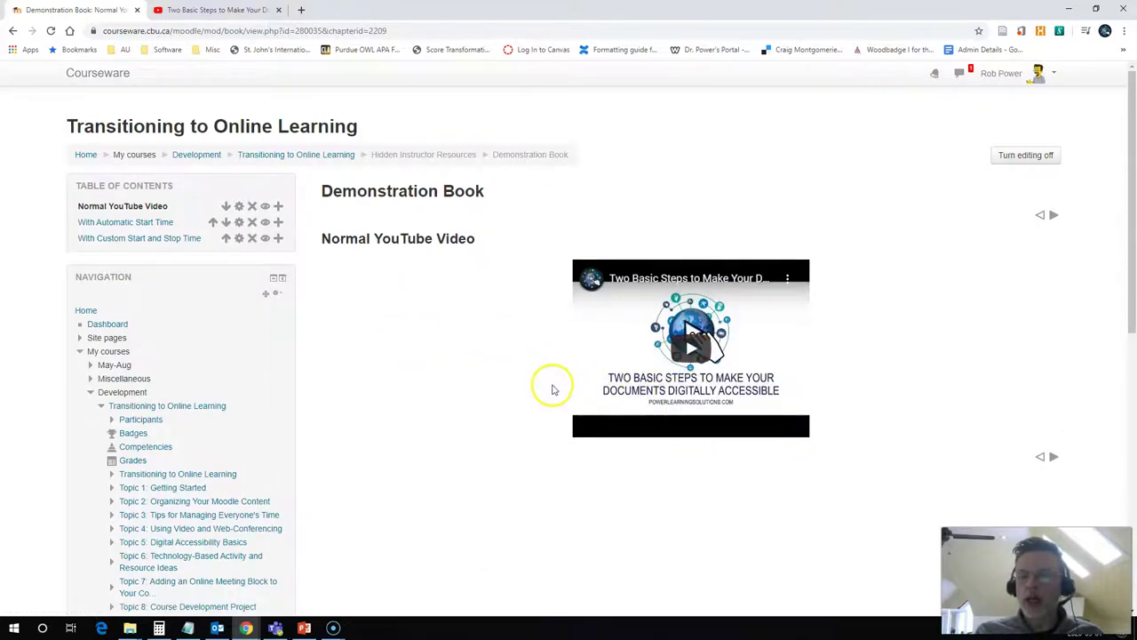
Open the "With Automatic Start Time" chapter for editing and return to the YouTube video page
click(218, 10)
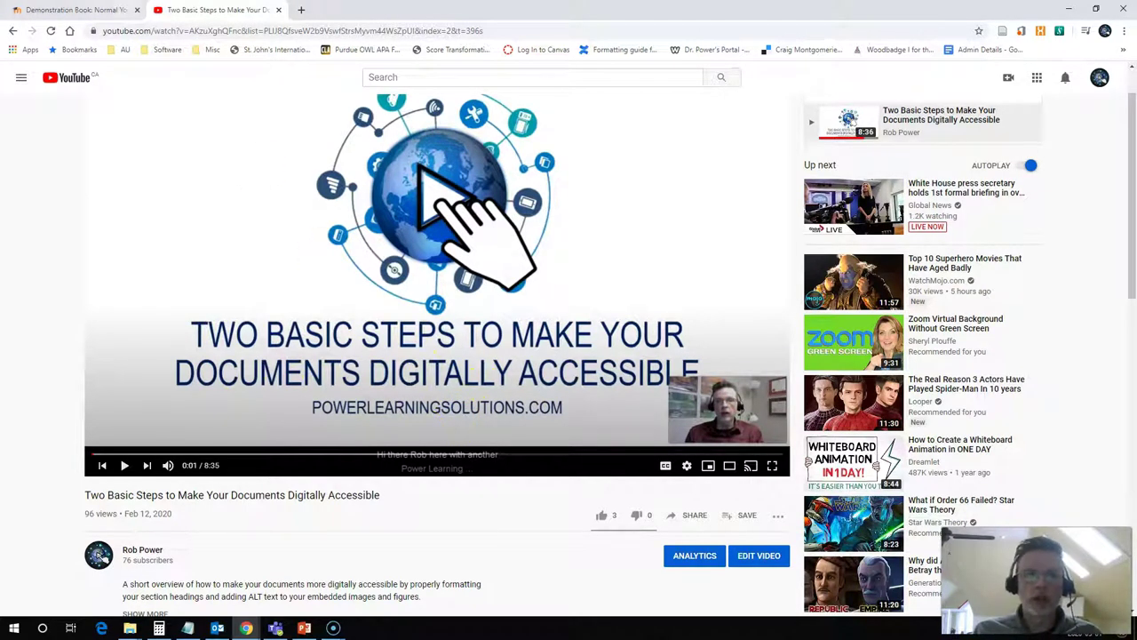
click(89, 10)
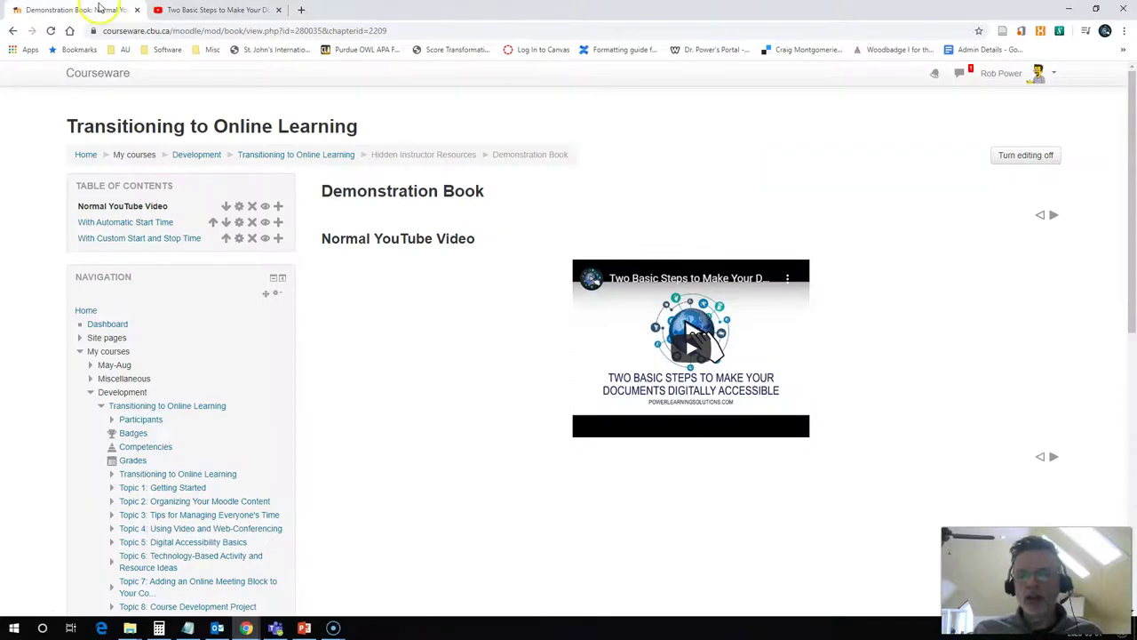
click(138, 222)
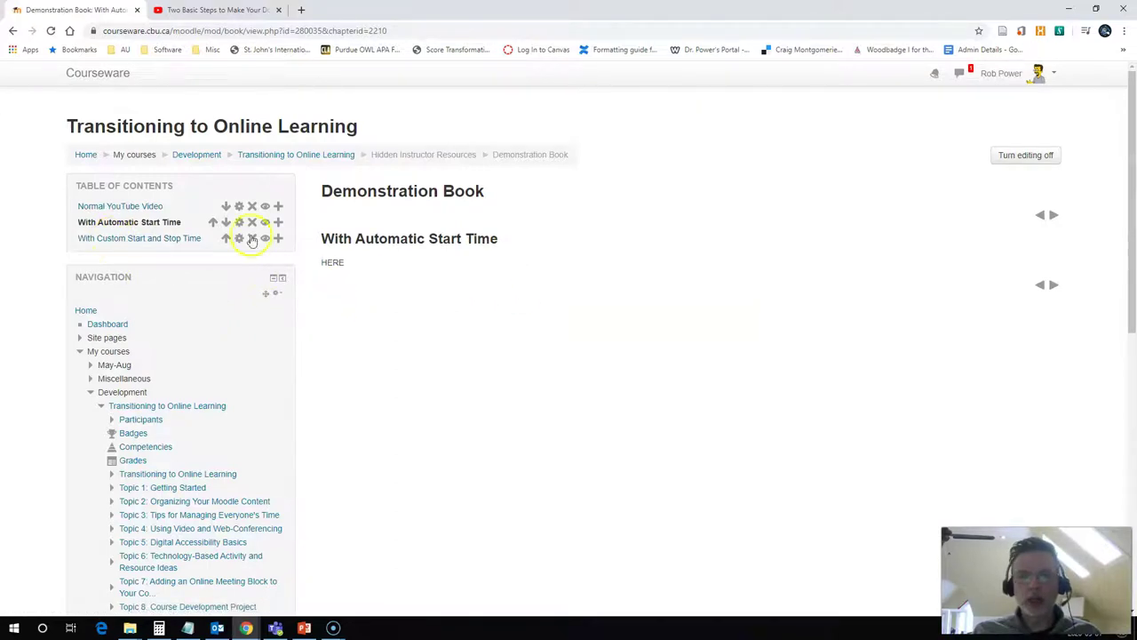
key(ctrl+Tab)
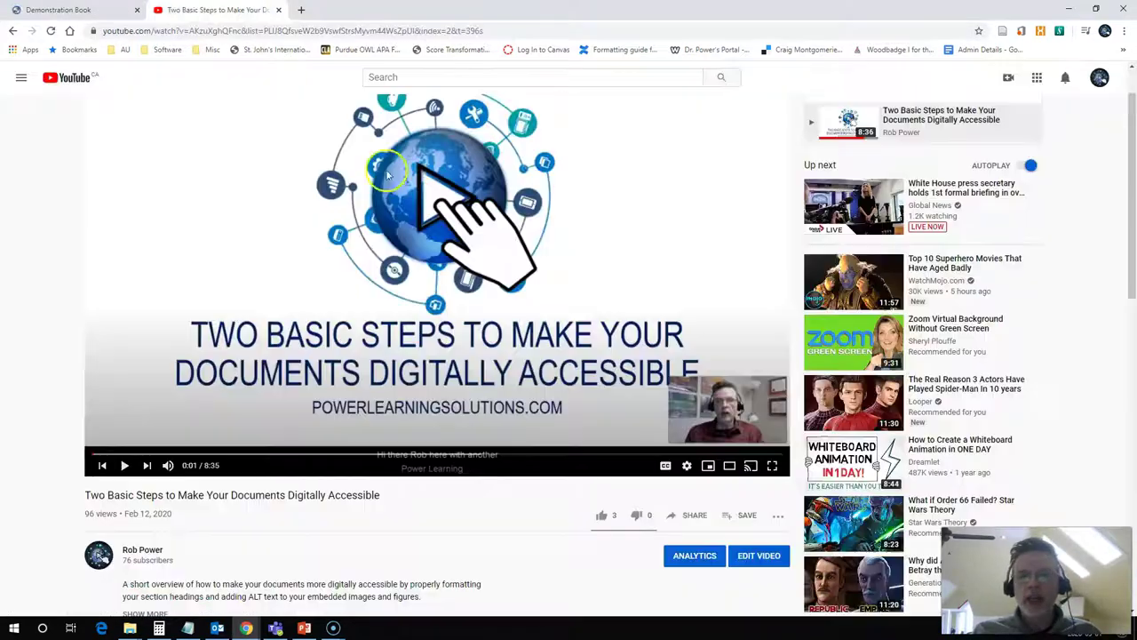
Look at the video's sharing options and check the start and end time notes in Notepad
click(694, 517)
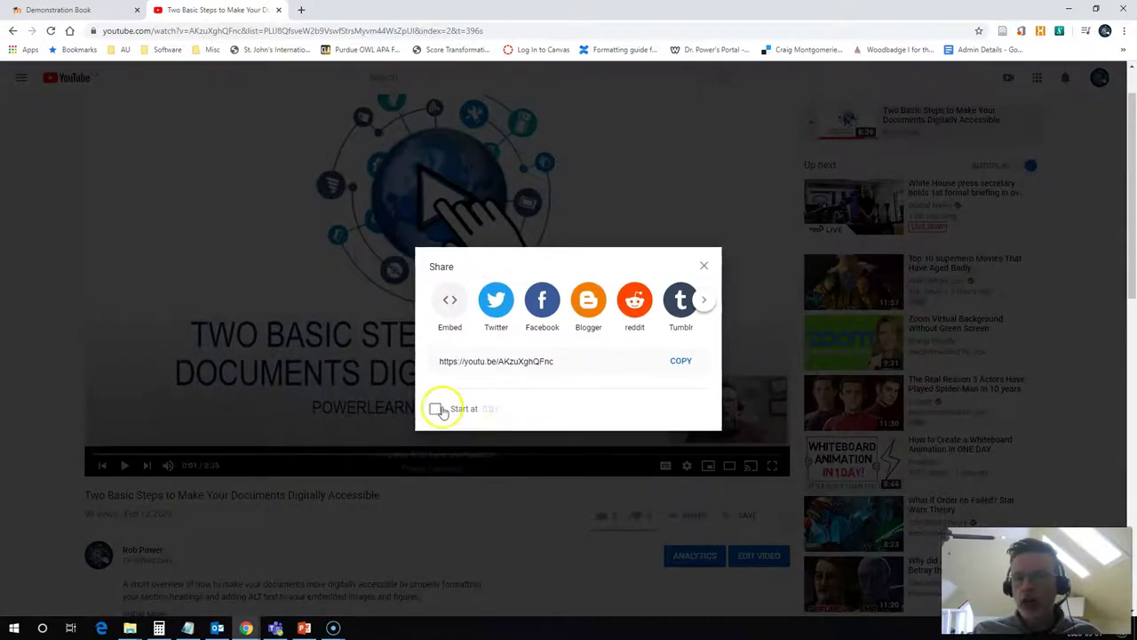
click(704, 265)
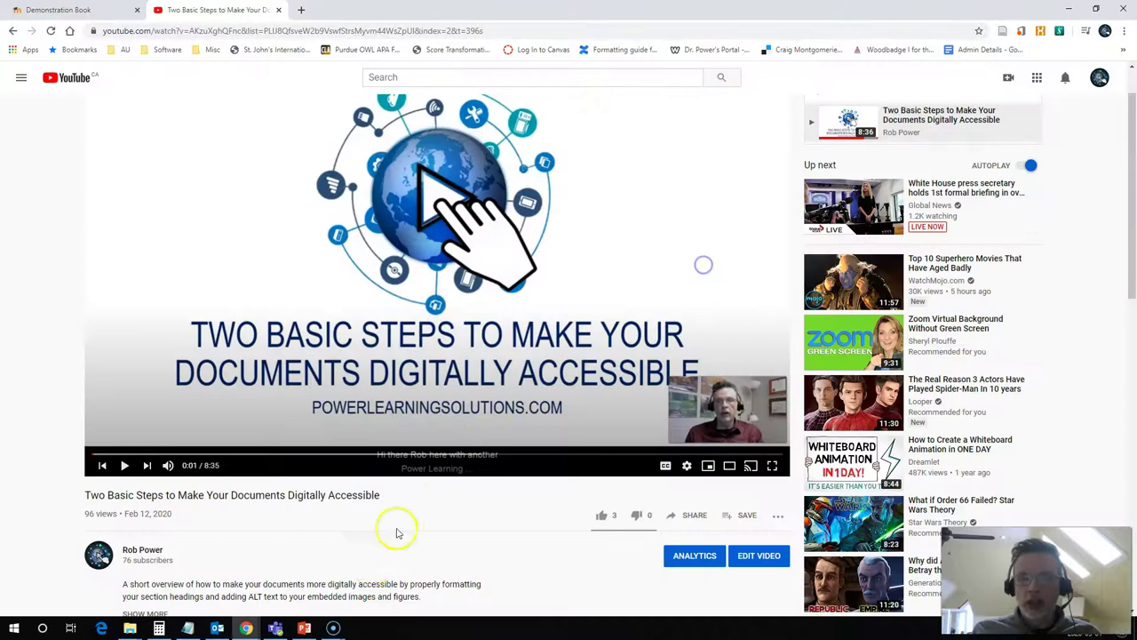
click(188, 629)
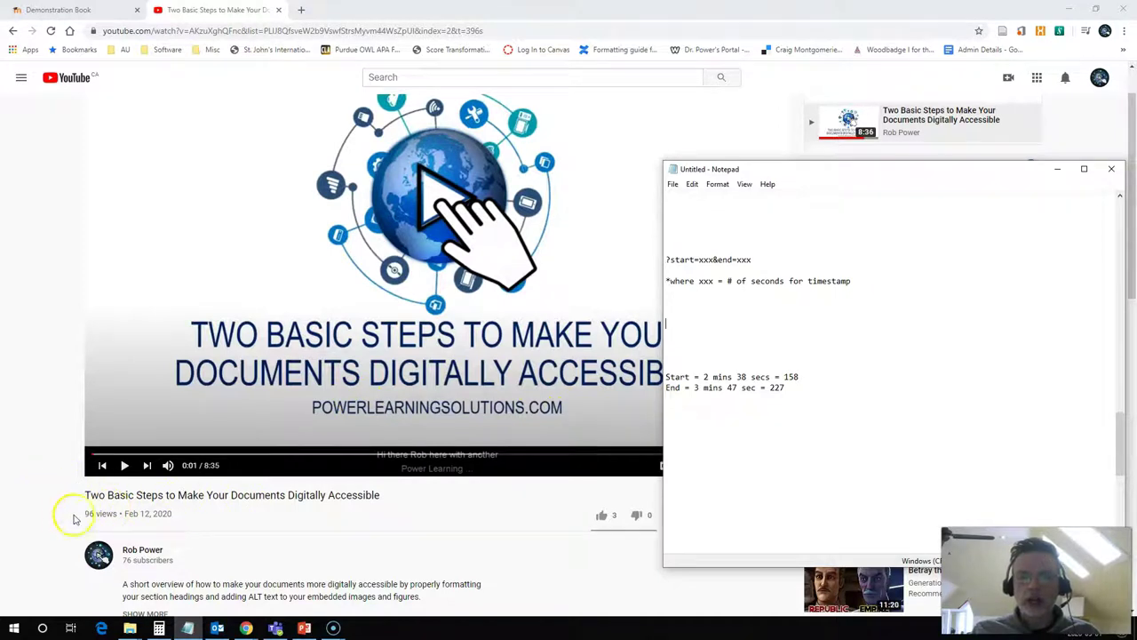
Cue the YouTube video to 2:37 and copy its share link with that start time included
click(259, 456)
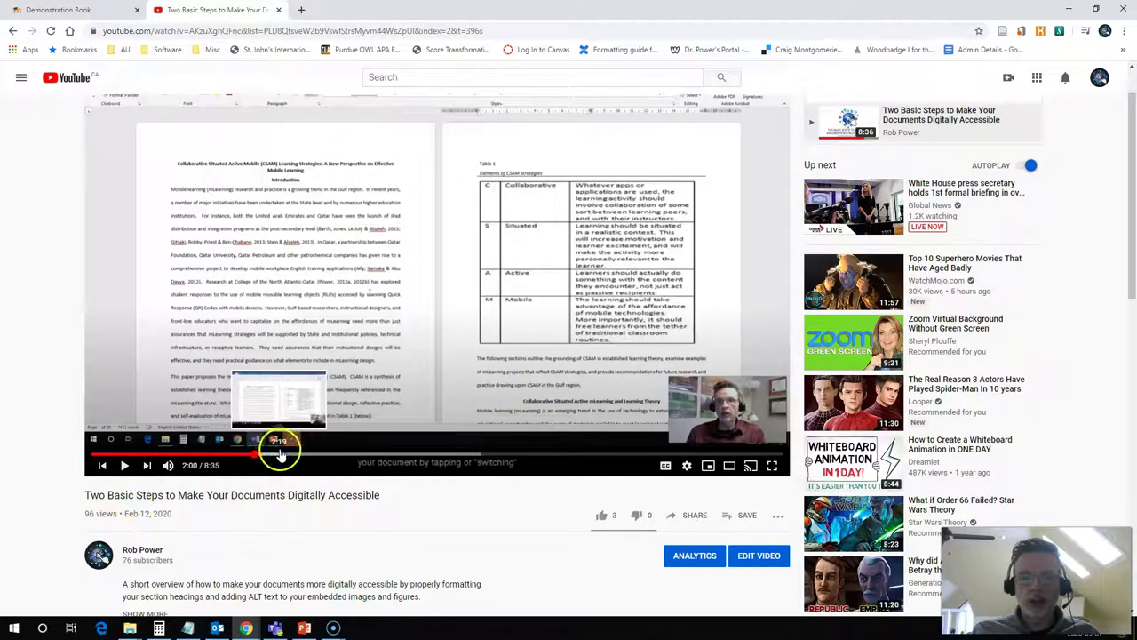
click(291, 456)
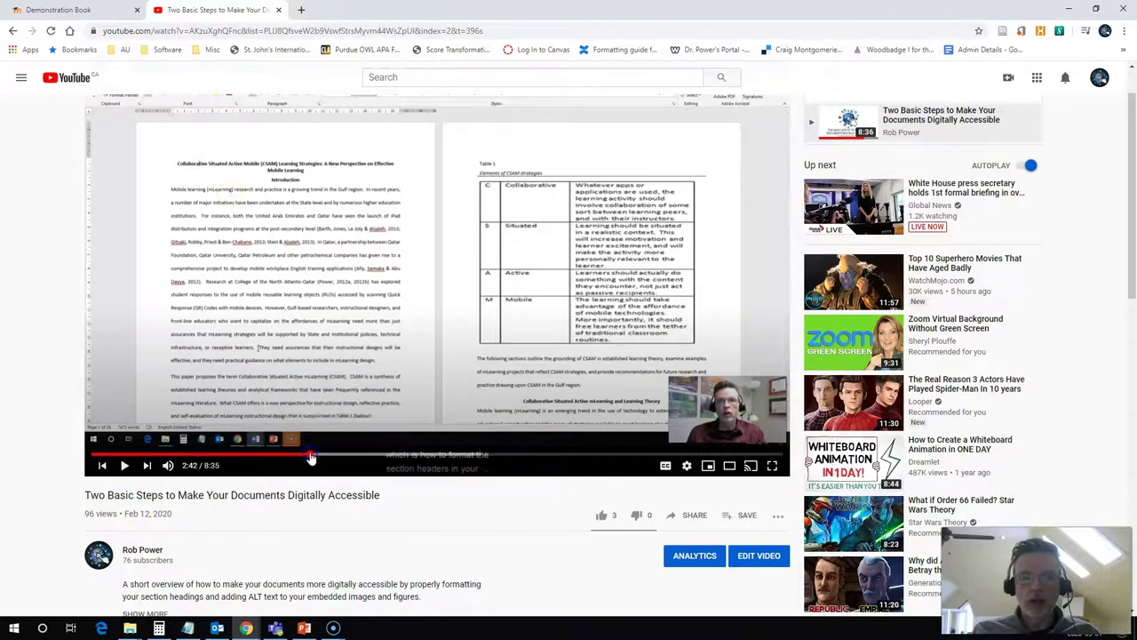
click(303, 456)
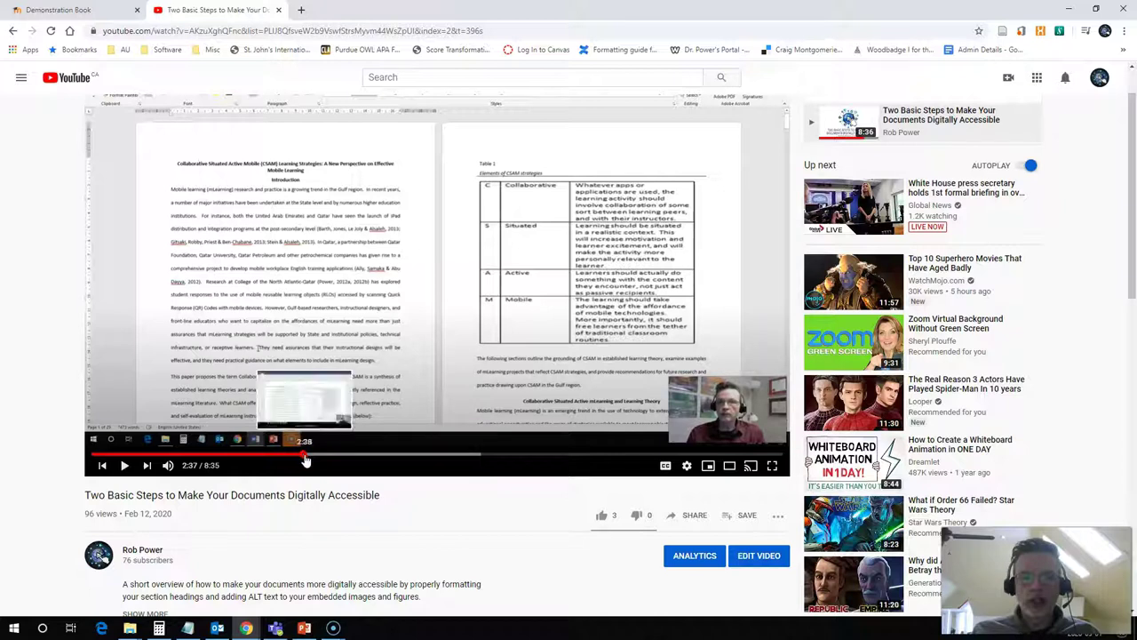
click(686, 518)
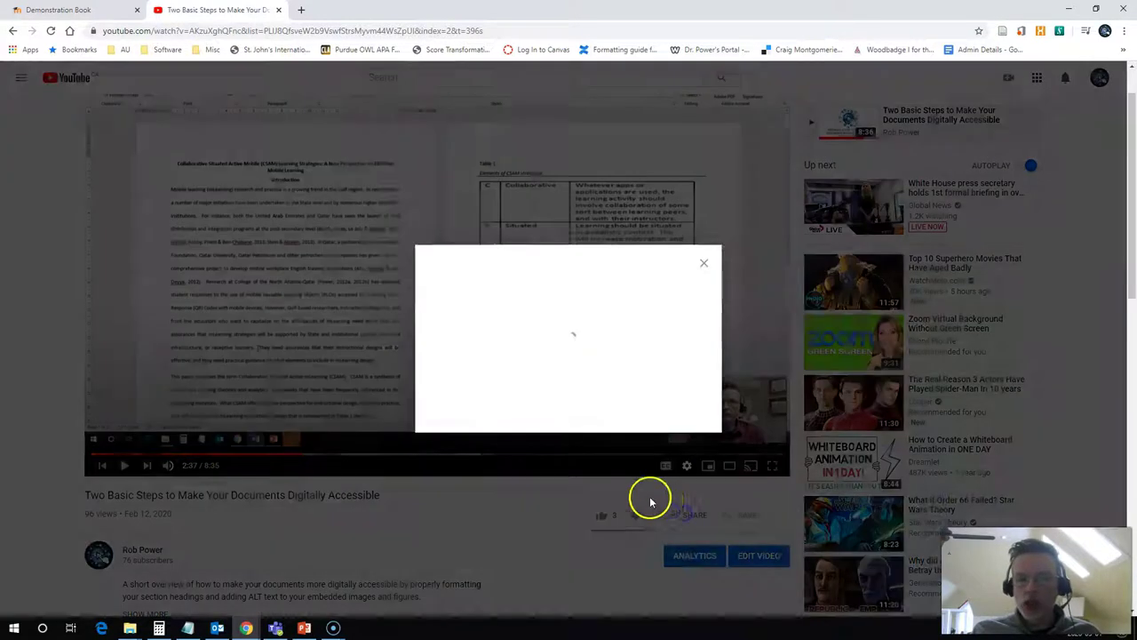
click(435, 409)
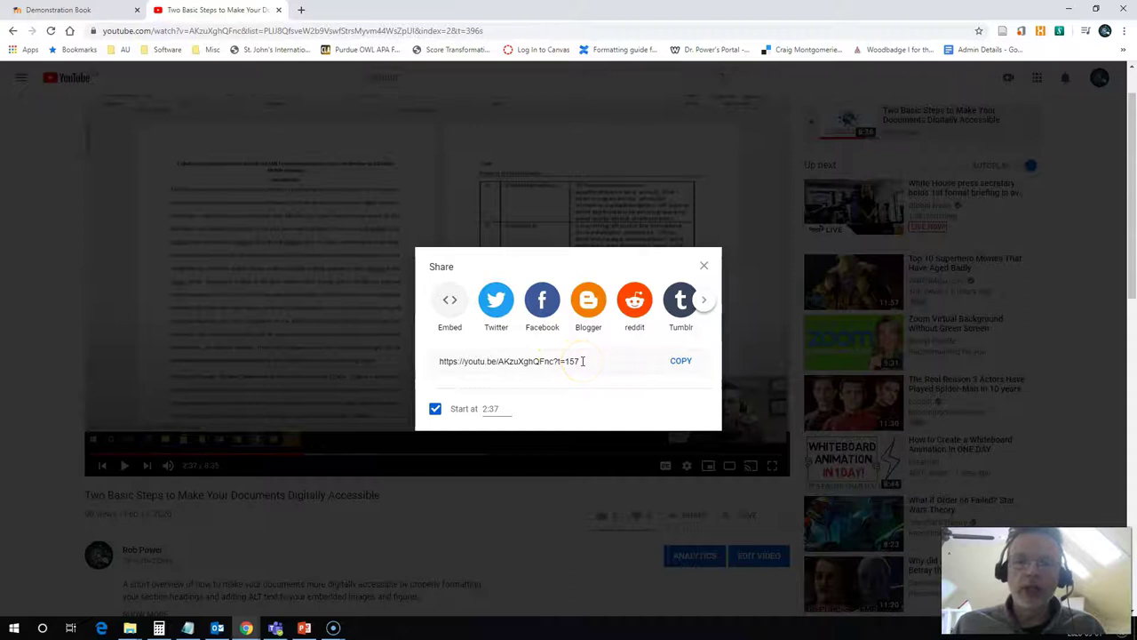
click(680, 364)
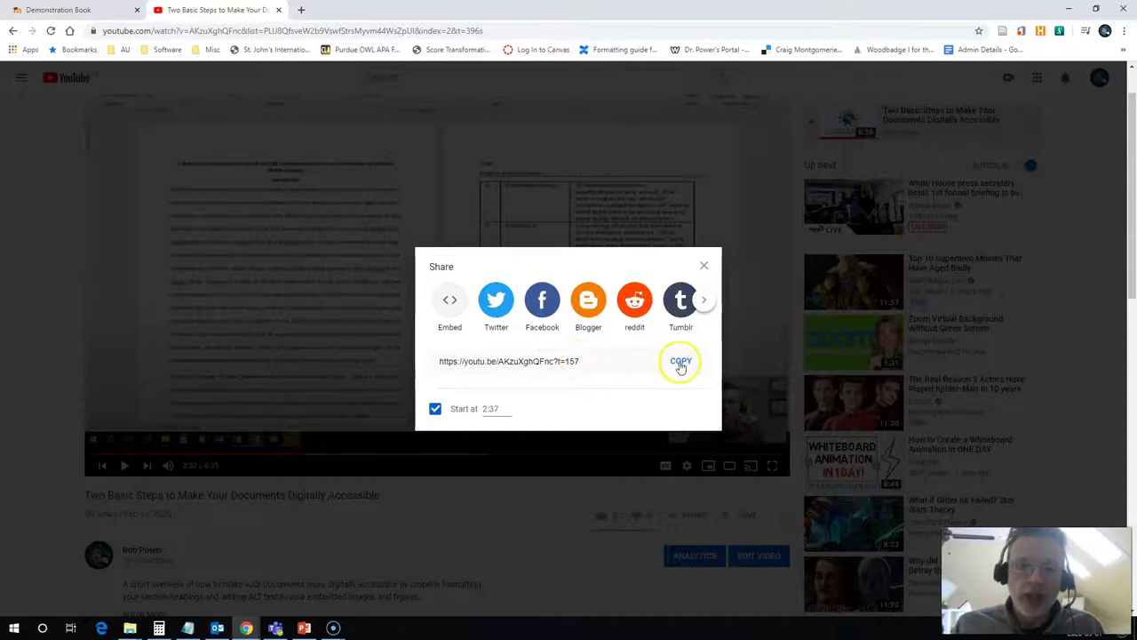
click(77, 11)
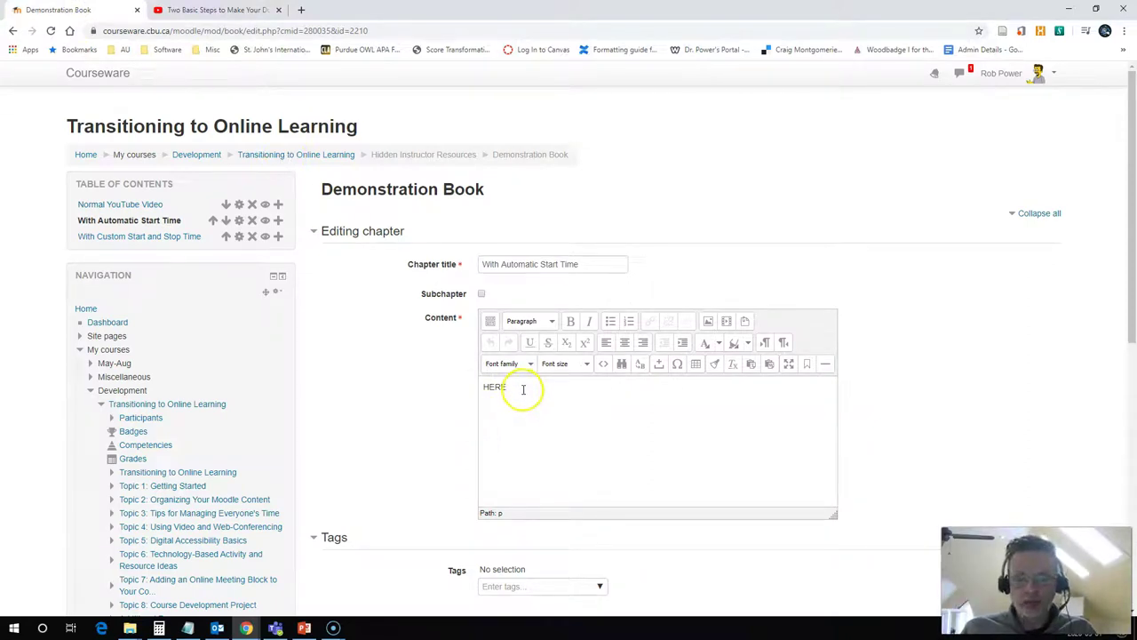
drag(524, 389, 463, 400)
key(ctrl+v)
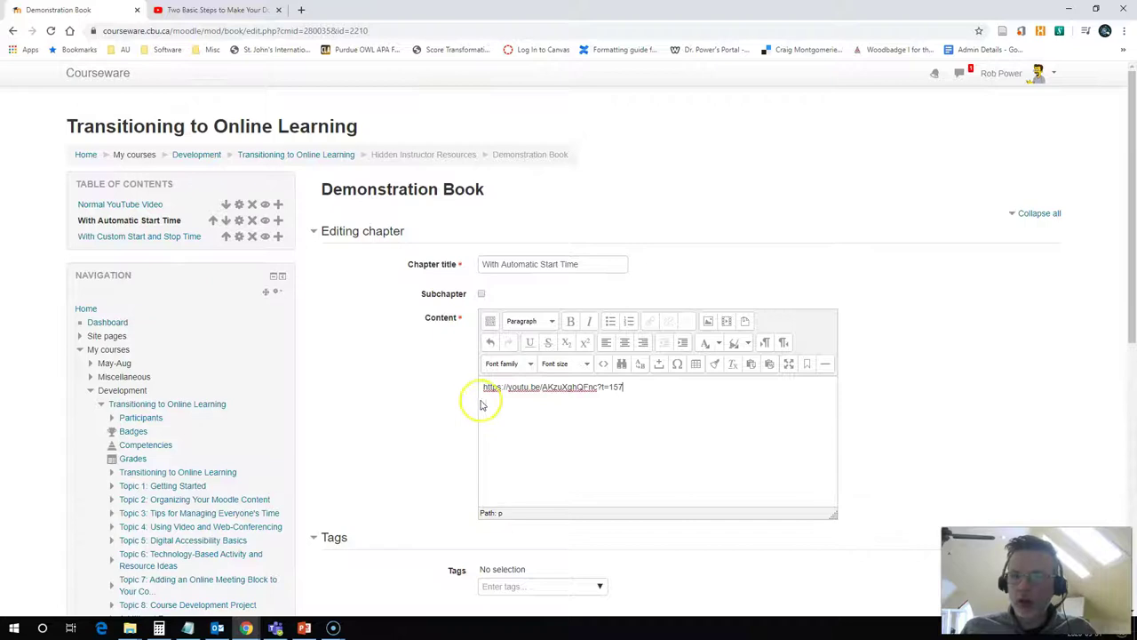
drag(626, 388, 446, 402)
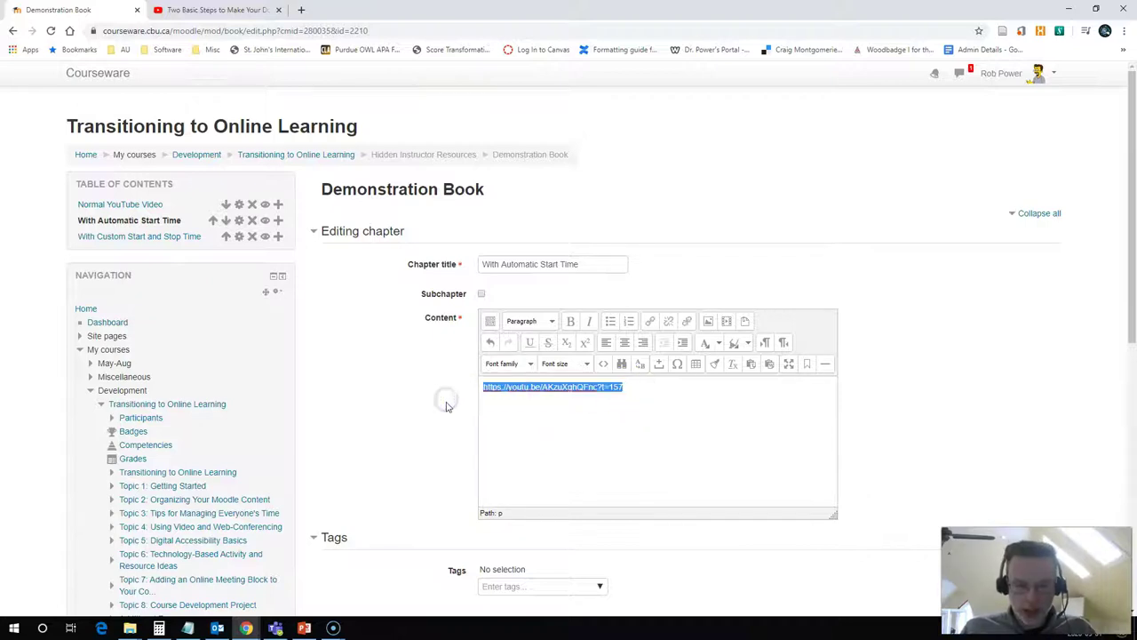
click(649, 321)
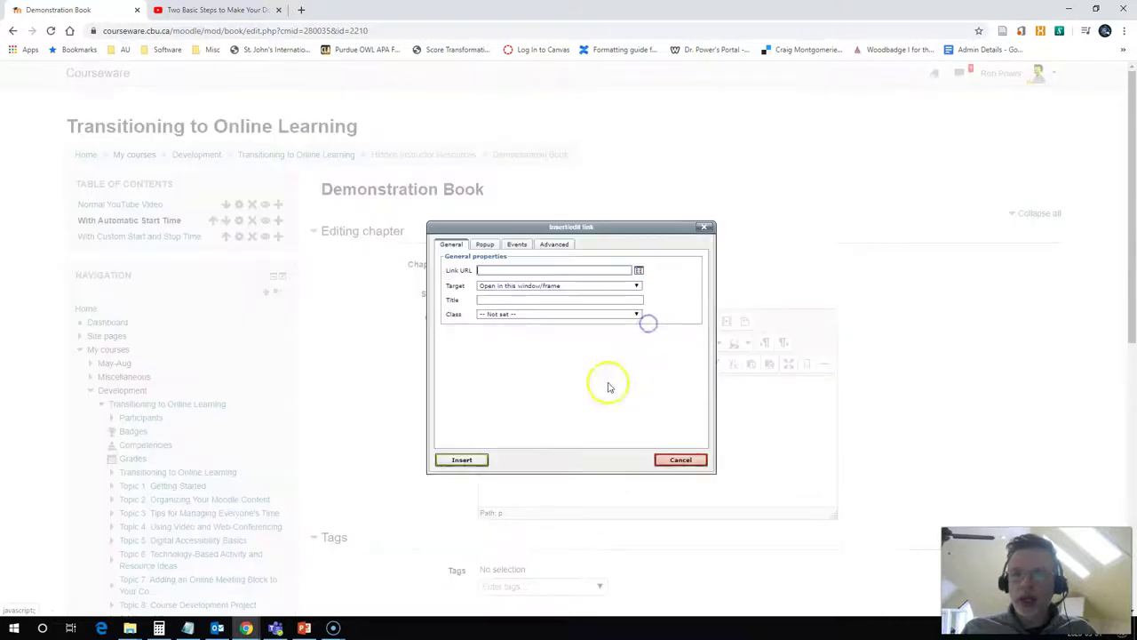
click(524, 286)
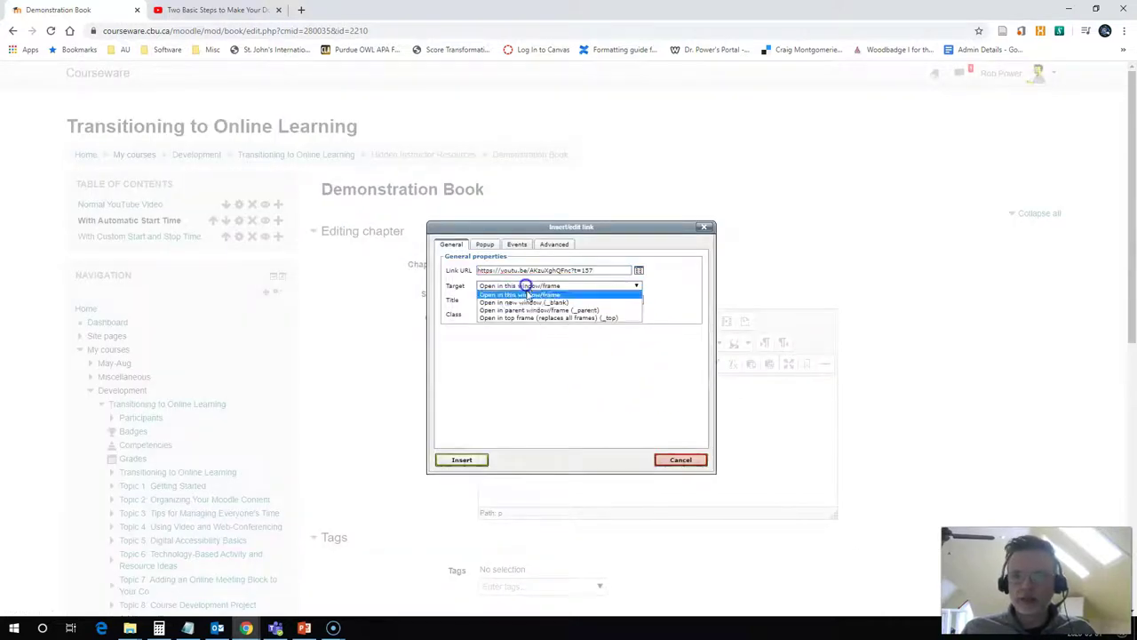
click(523, 297)
click(462, 459)
scroll(428, 471, down, 2)
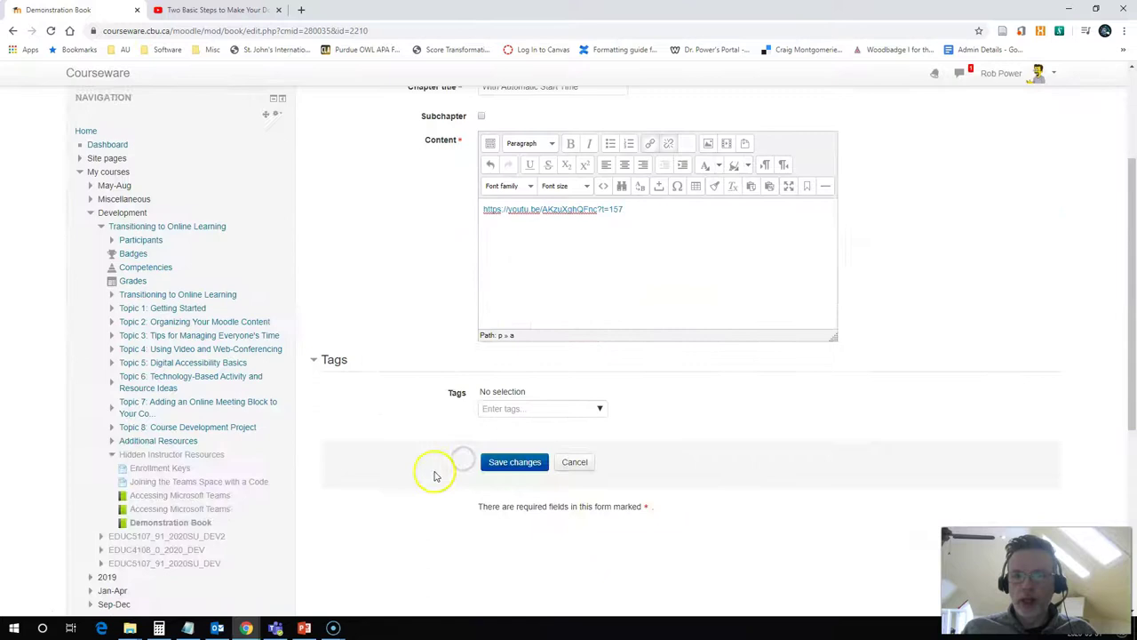
click(510, 462)
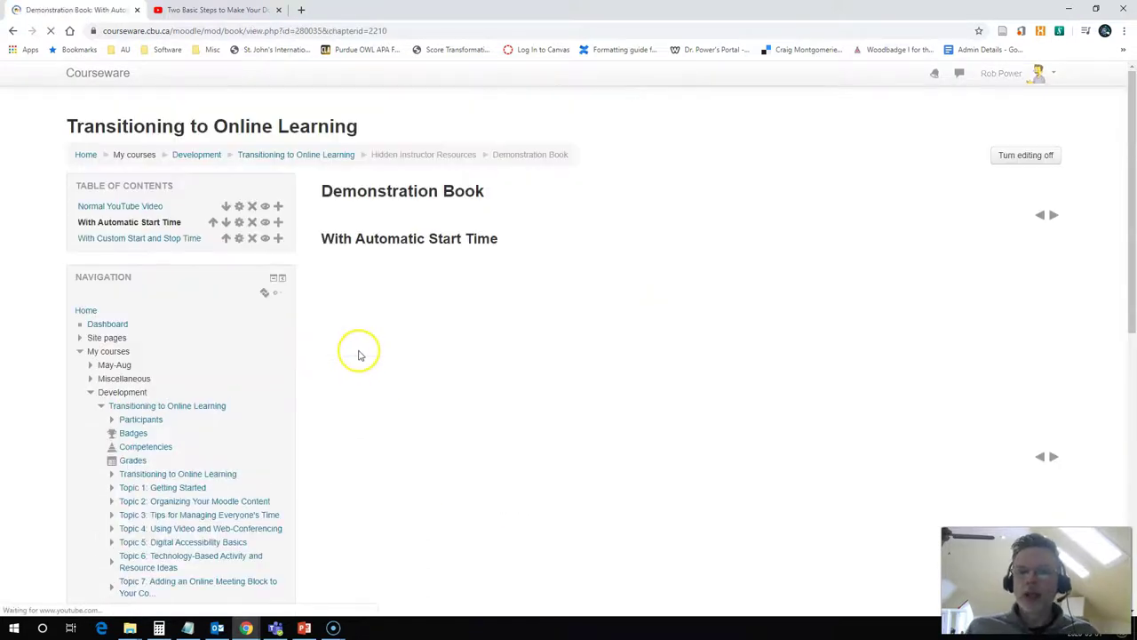
Play the embedded video briefly to check its start point, and review the start and end parameter notes in Notepad
click(699, 429)
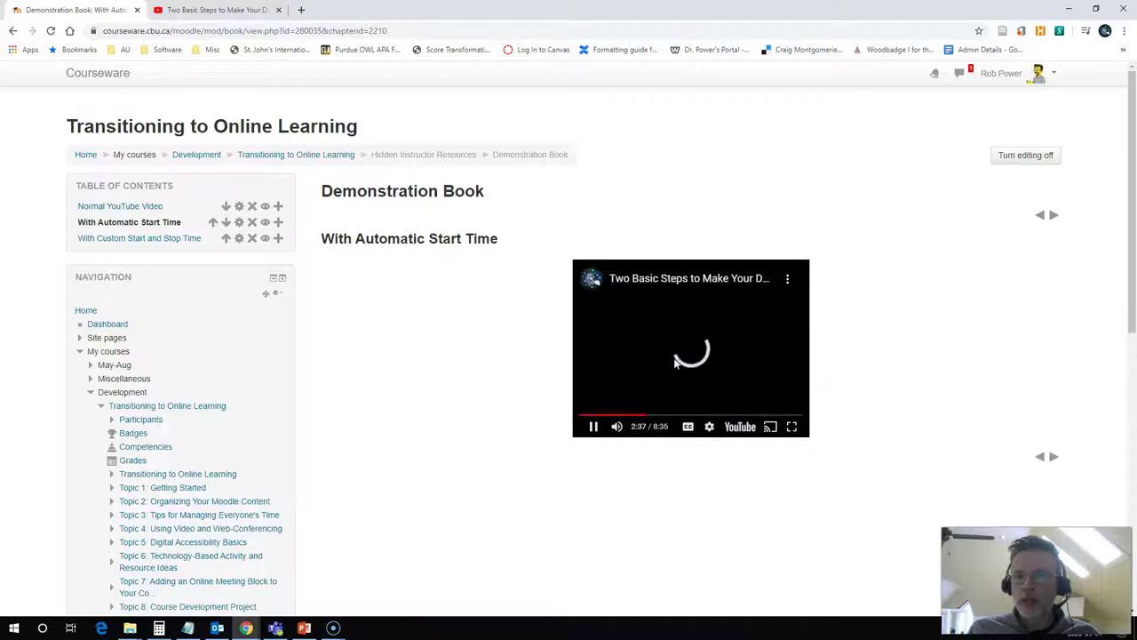
click(591, 427)
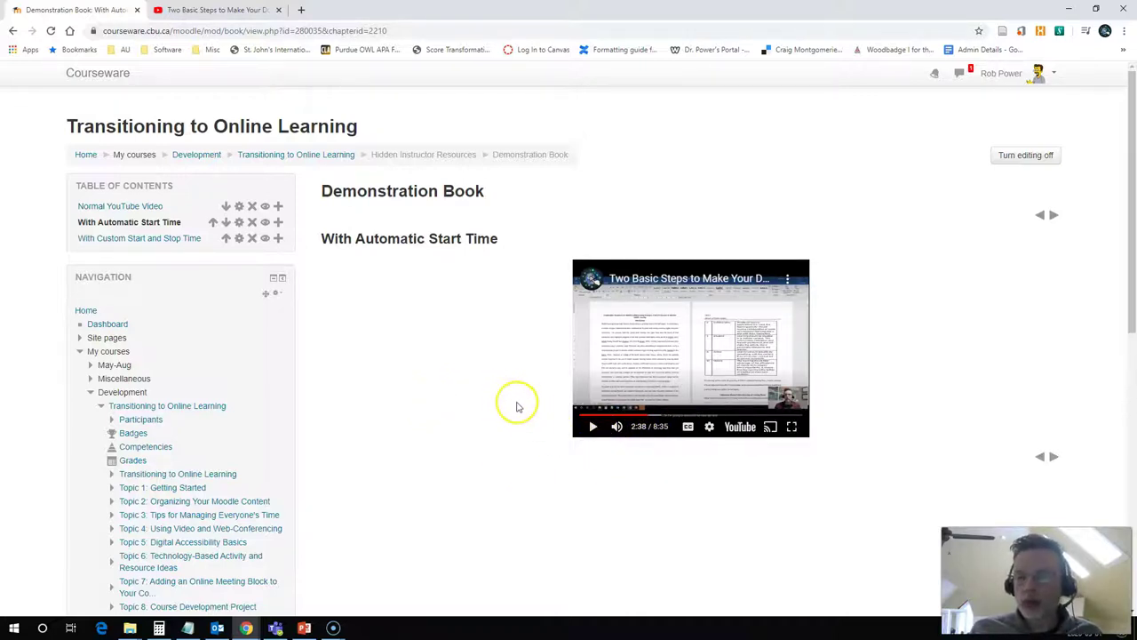
mouse_move(672, 424)
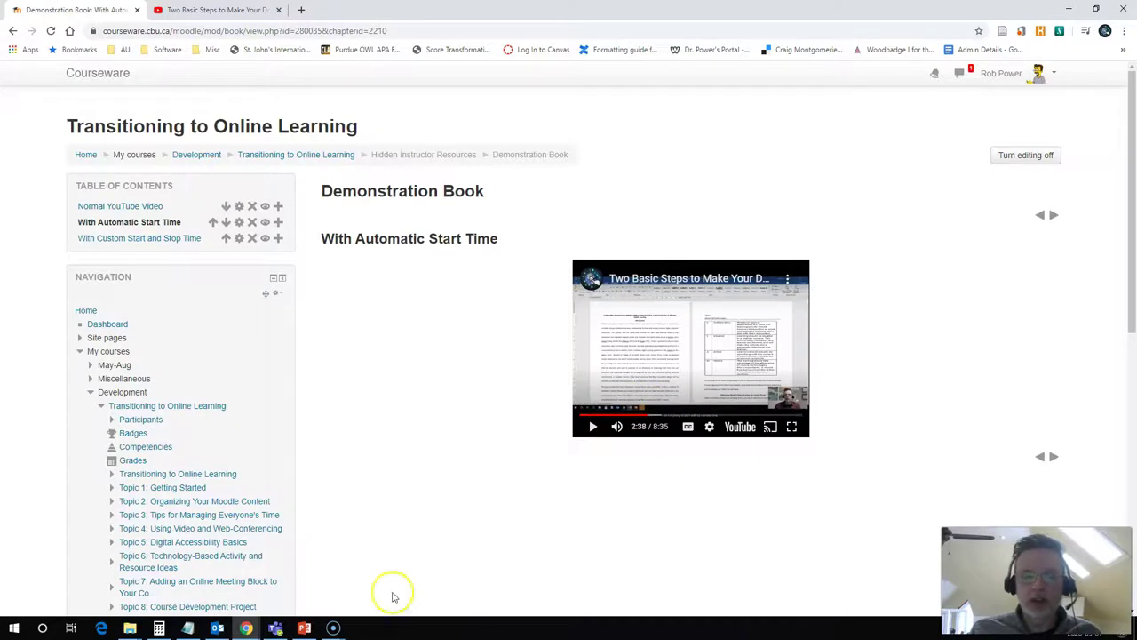
click(188, 629)
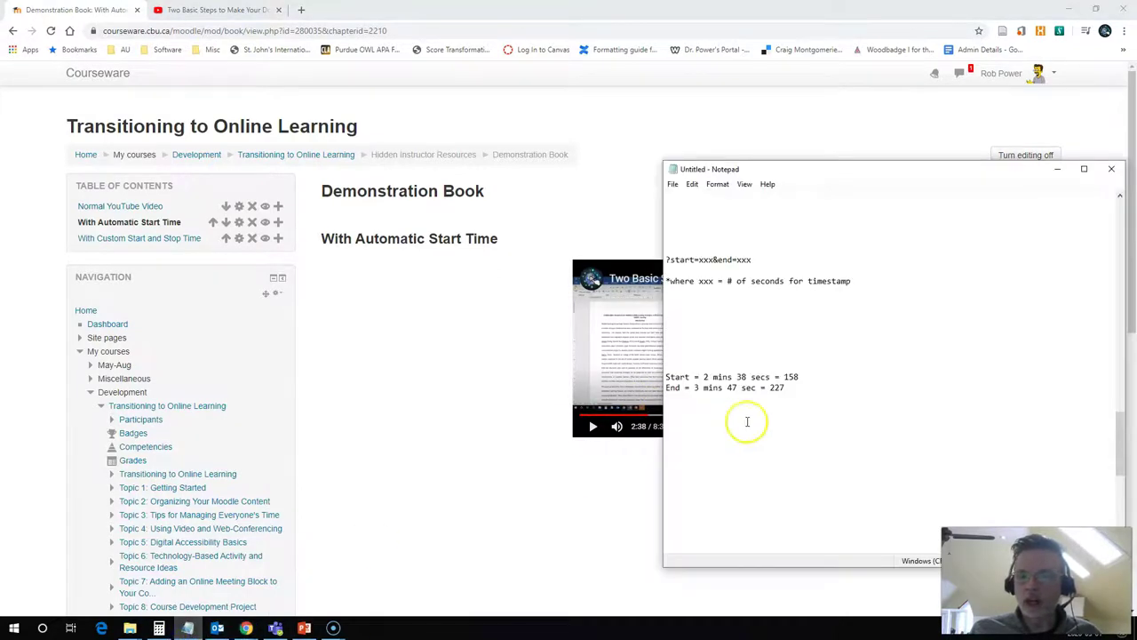
click(188, 628)
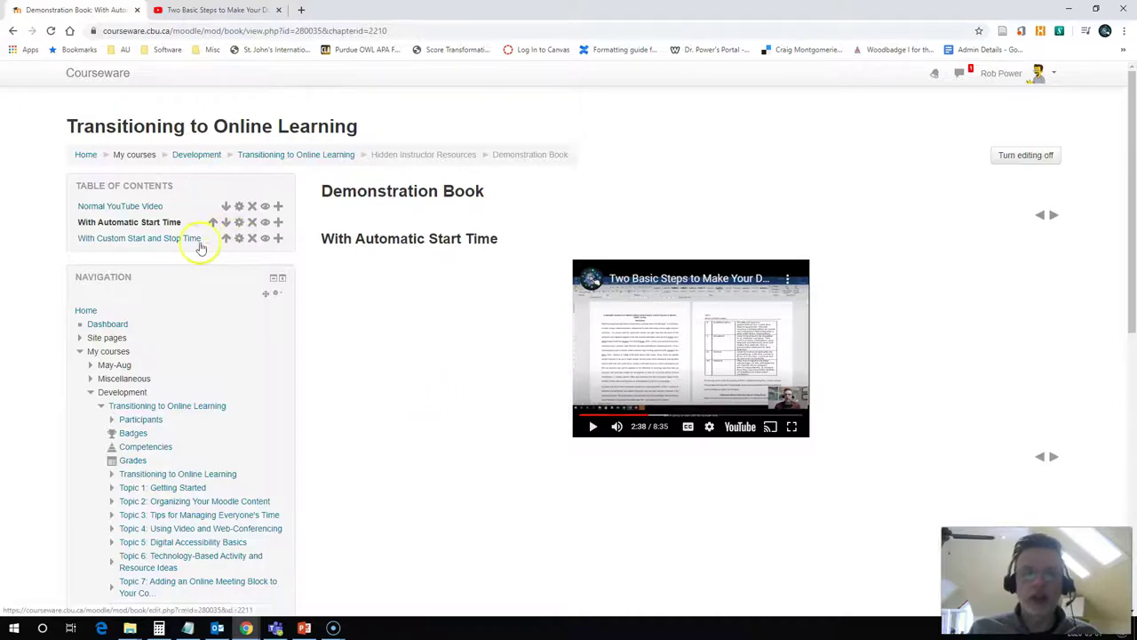
Open the "With Custom Start and Stop Time" chapter, and copy the YouTube video's iframe embed code
click(165, 237)
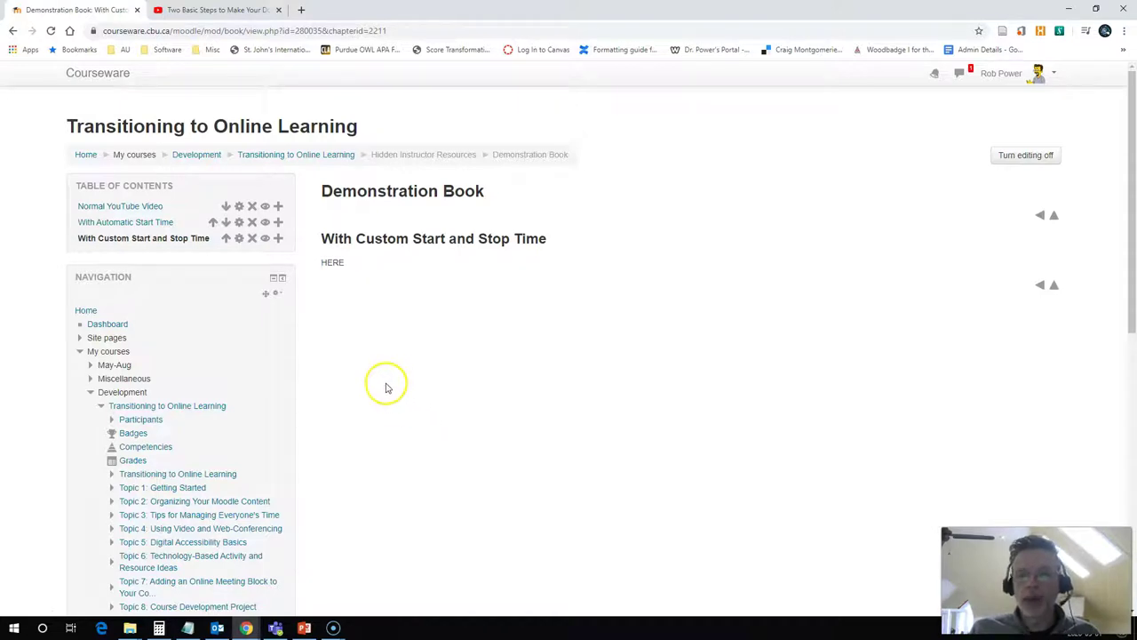
click(181, 11)
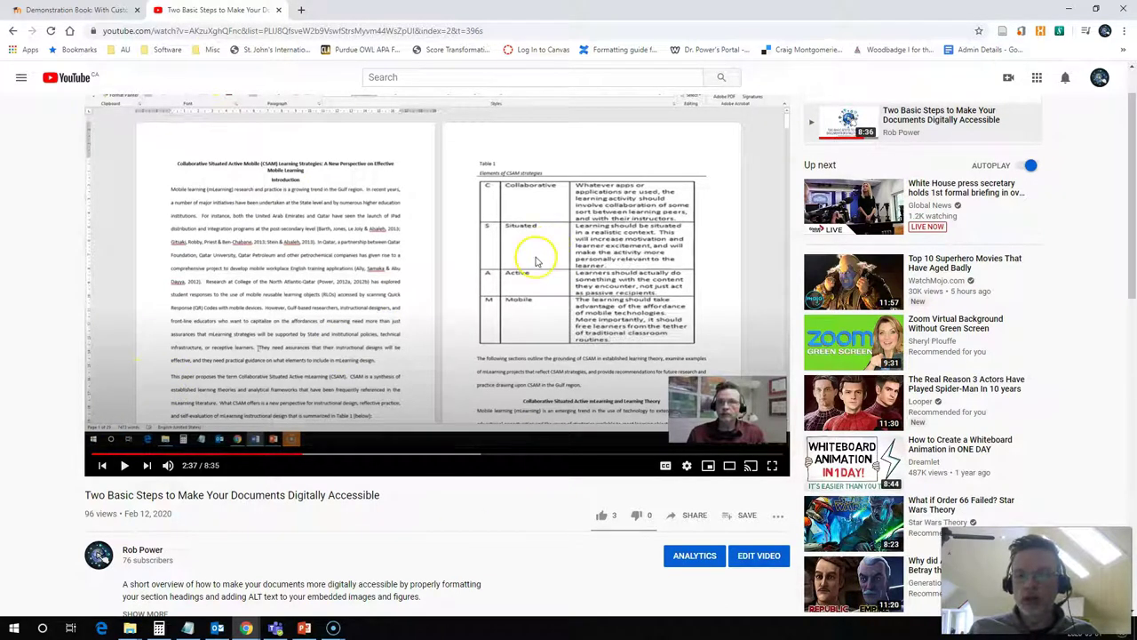
click(696, 517)
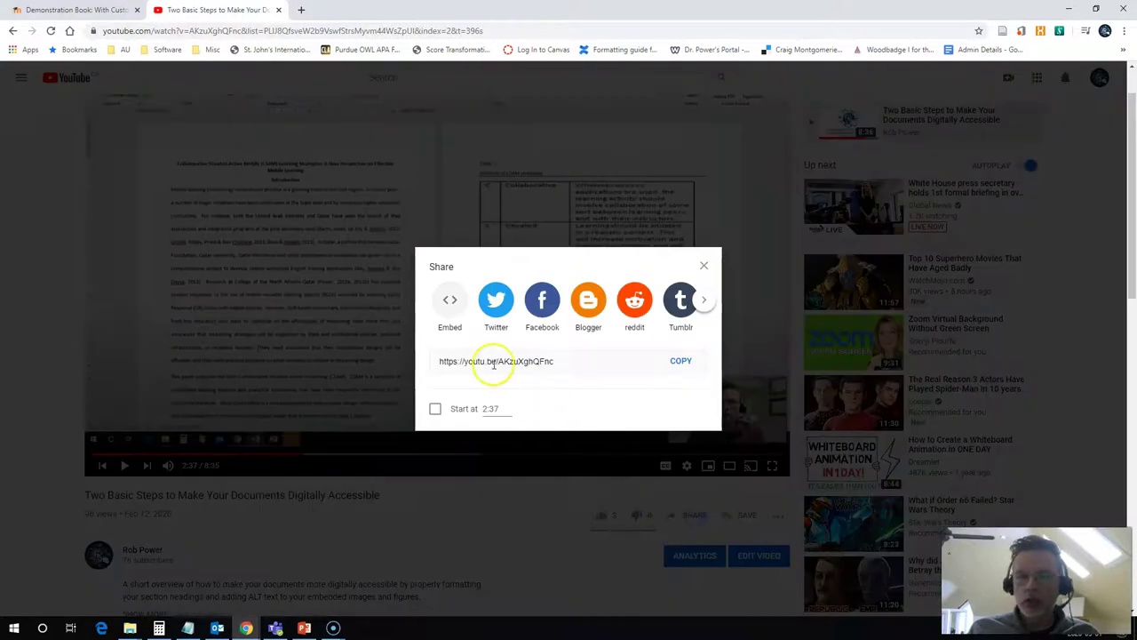
click(448, 297)
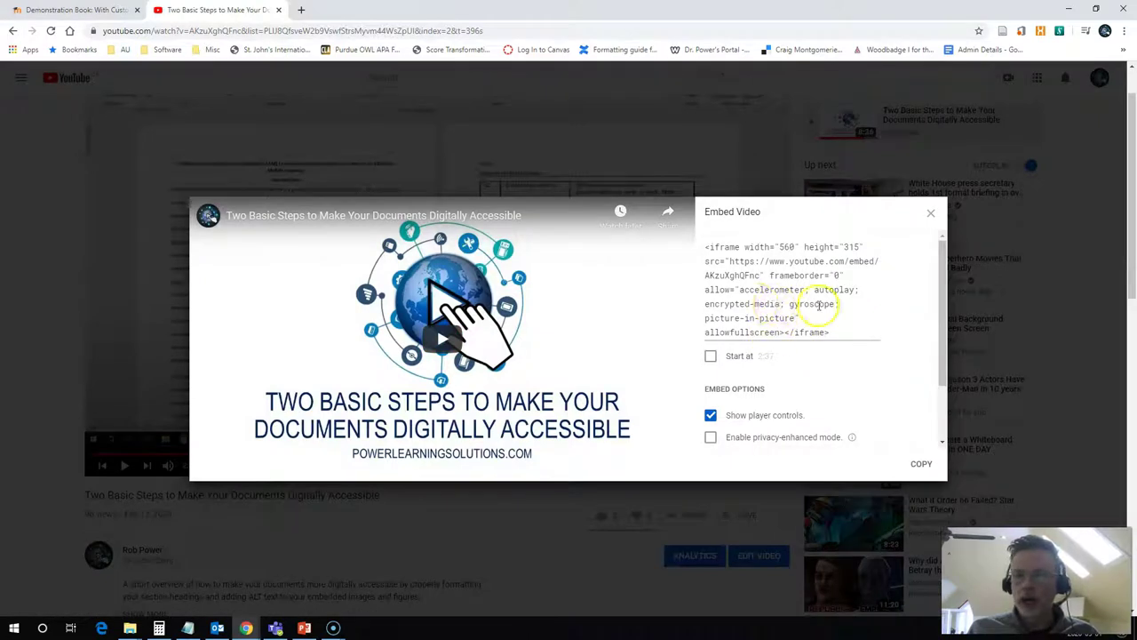
click(923, 466)
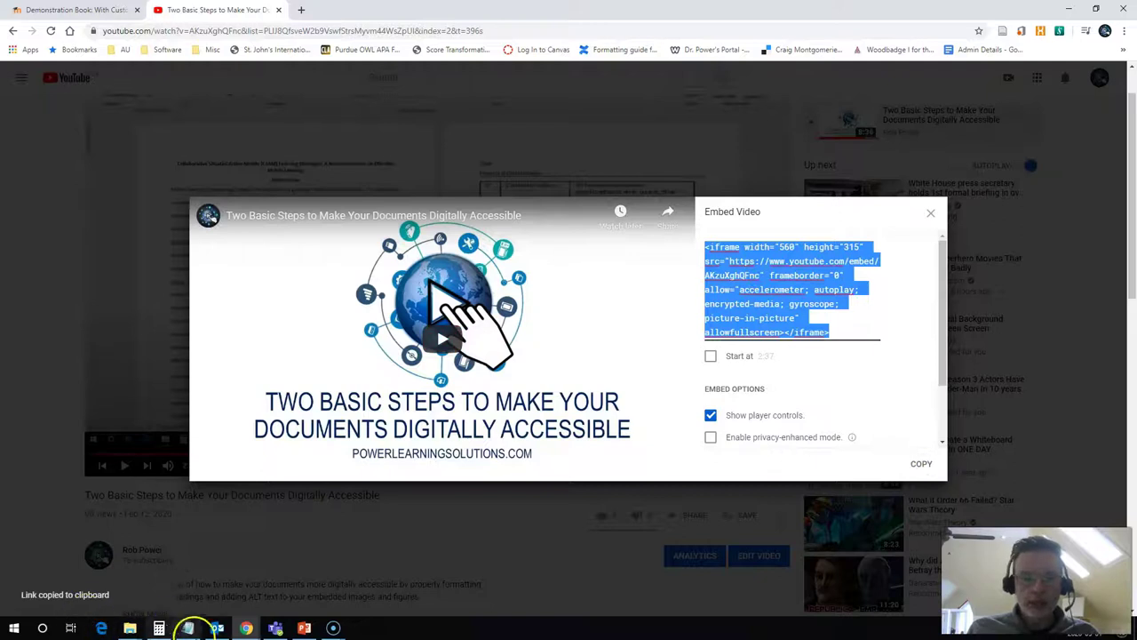
Switch to Notepad and paste the copied iframe embed code below the start and end time notes
click(188, 629)
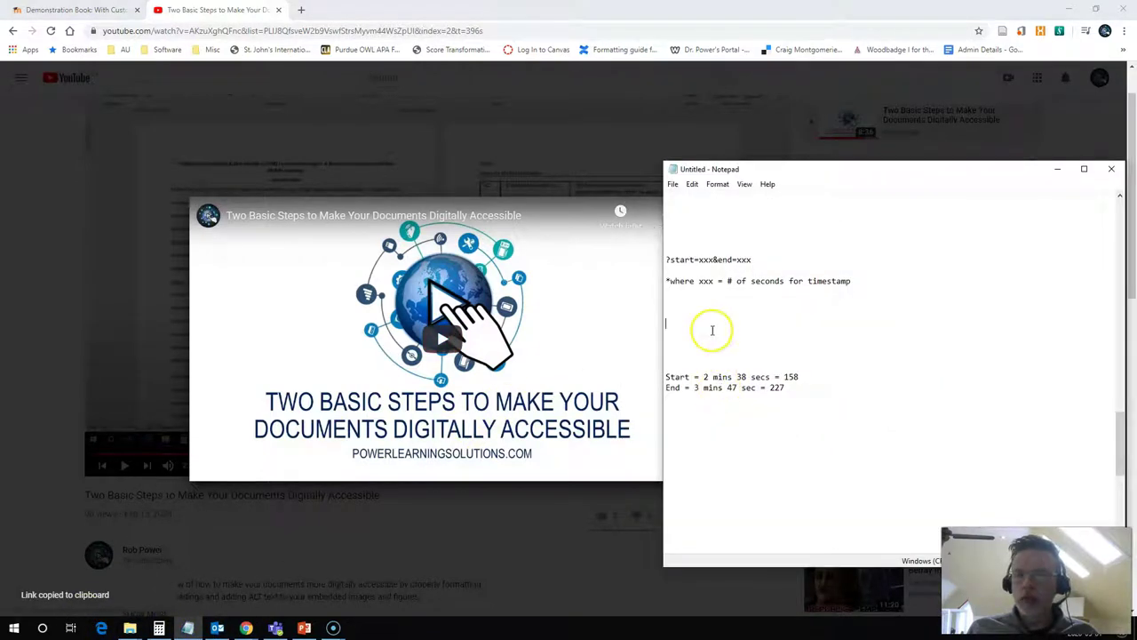
scroll(760, 391, down, 4)
click(724, 331)
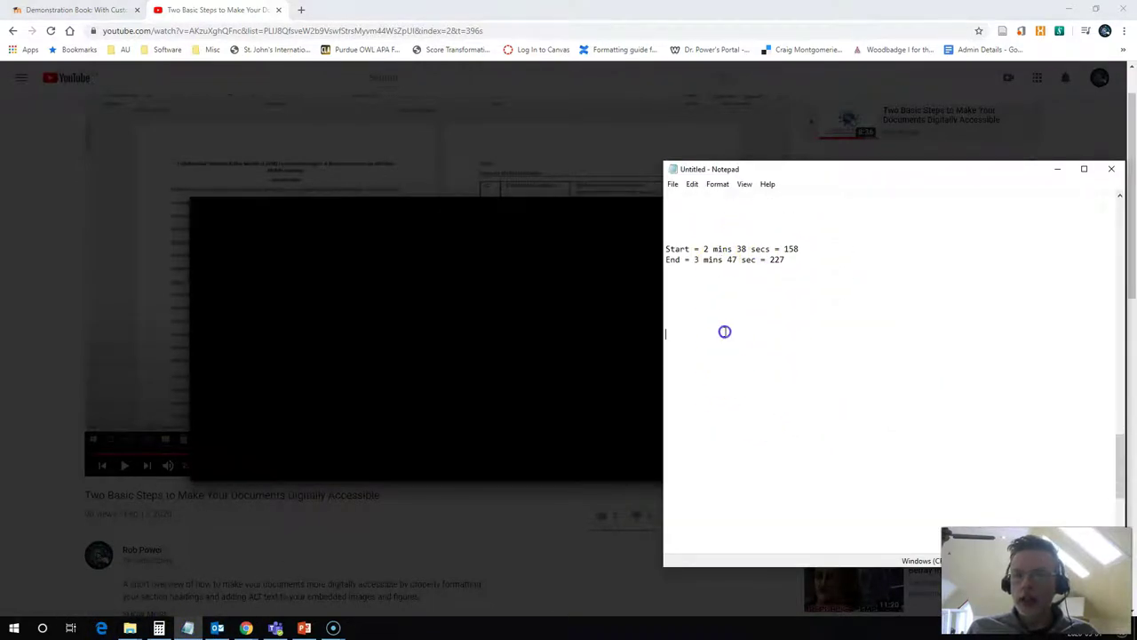
key(ctrl+v)
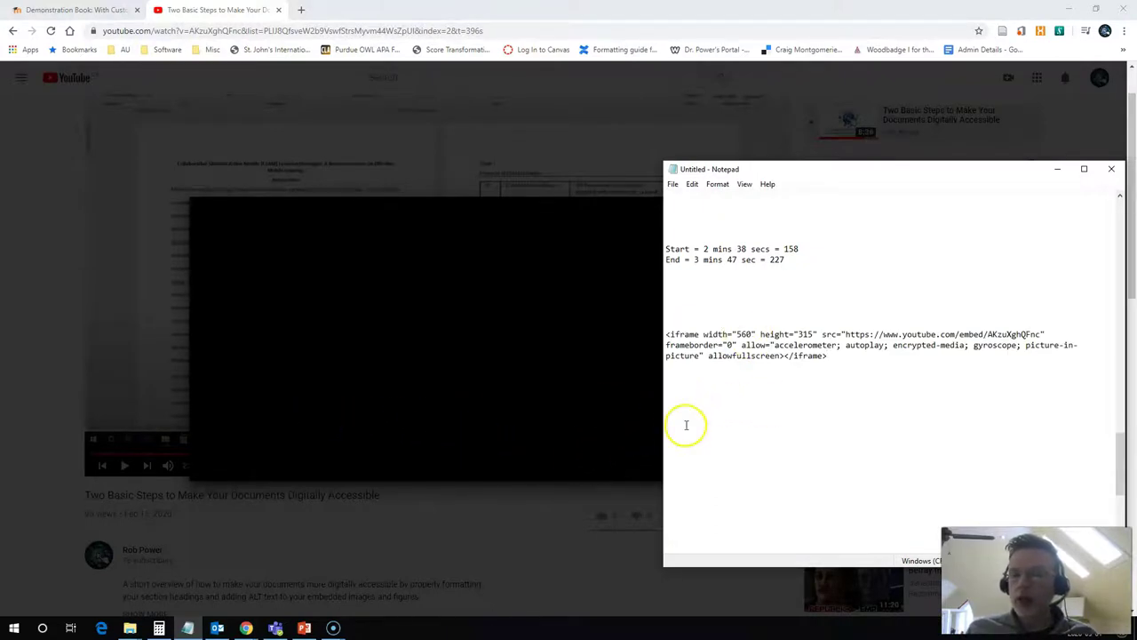
Copy the ?start=xxx&end=xxx parameters and insert them directly after the video ID in the iframe's src URL
scroll(680, 424, up, 1)
scroll(702, 418, up, 2)
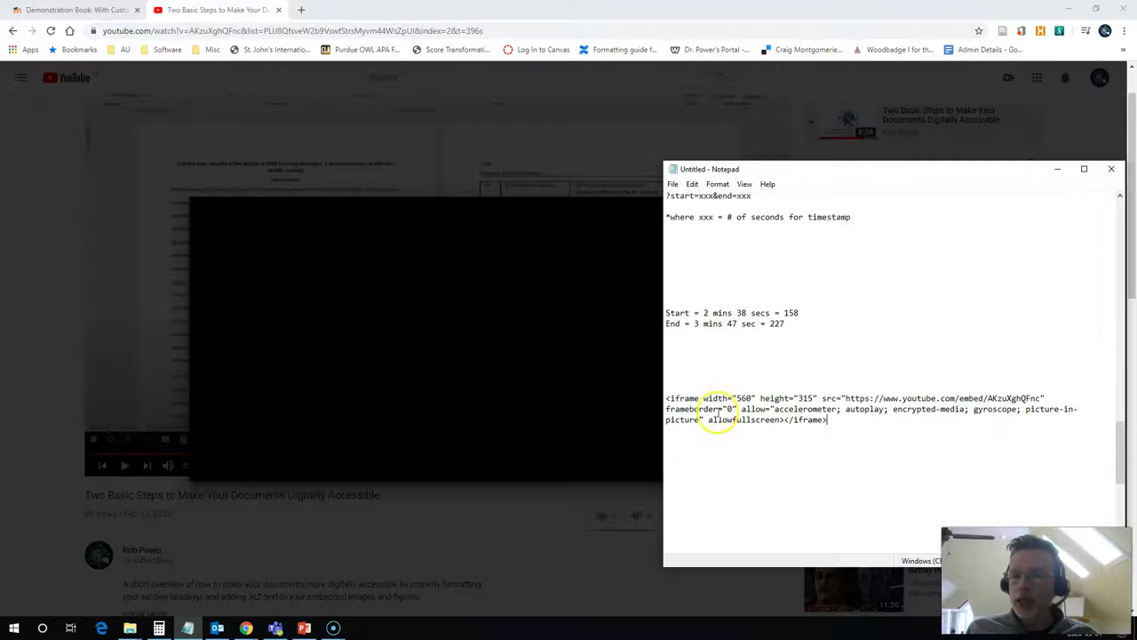
scroll(722, 417, down, 2)
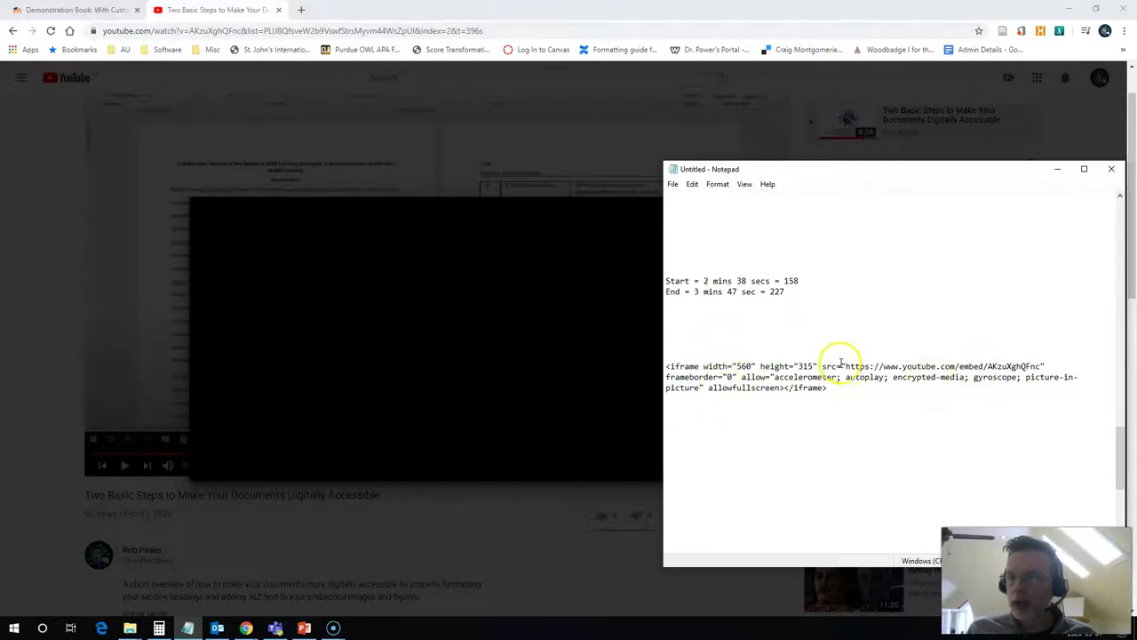
drag(846, 366, 1020, 366)
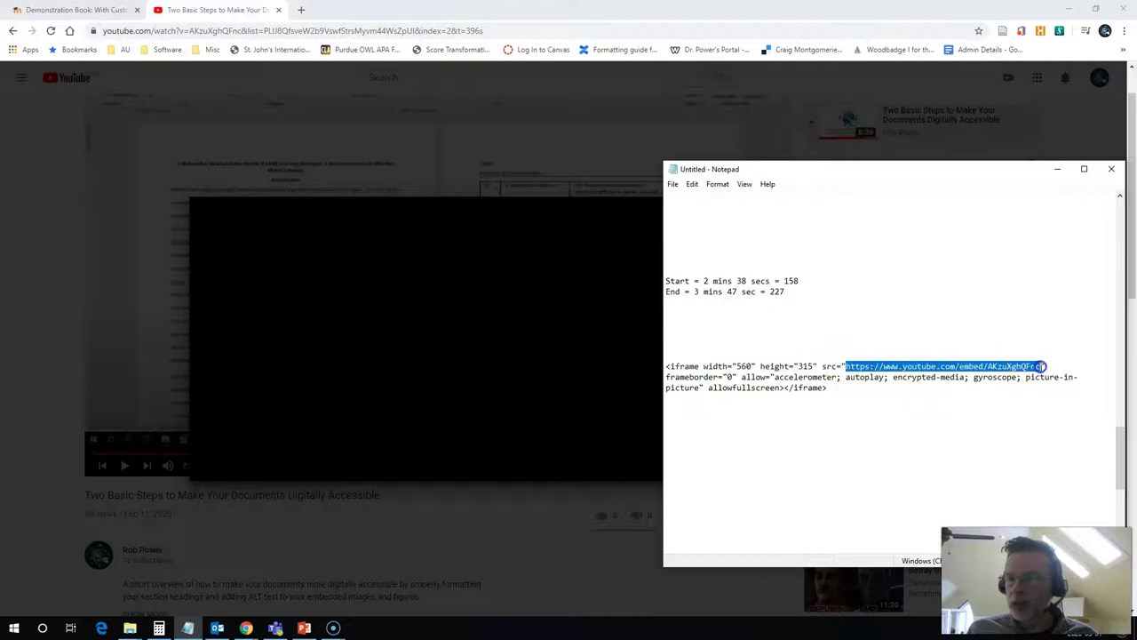
click(825, 292)
scroll(824, 292, up, 3)
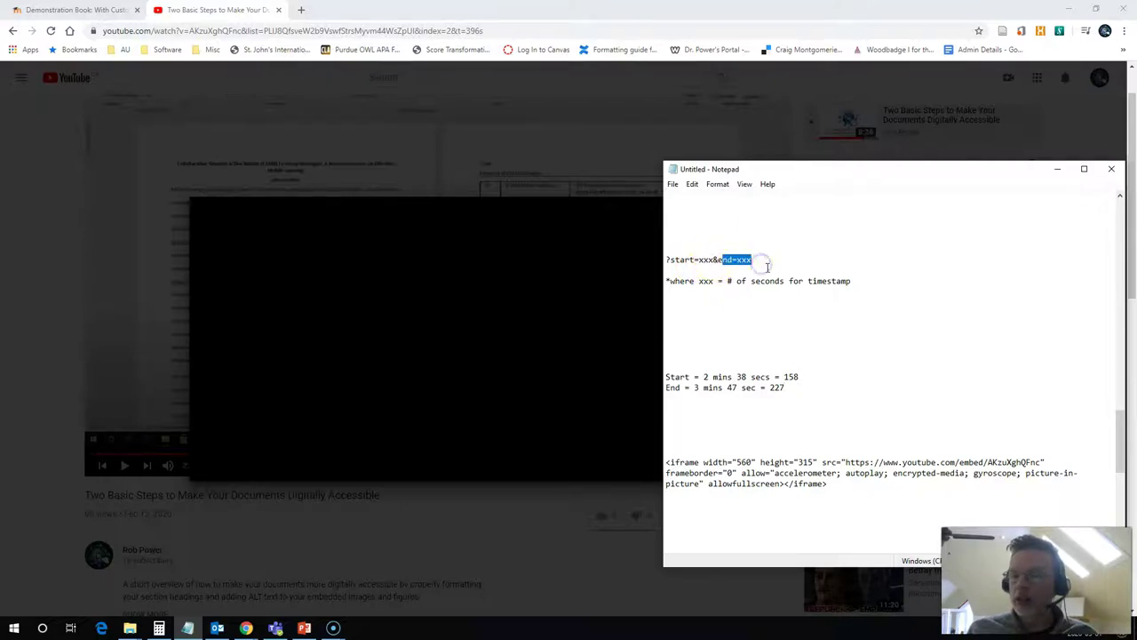
drag(767, 266, 666, 253)
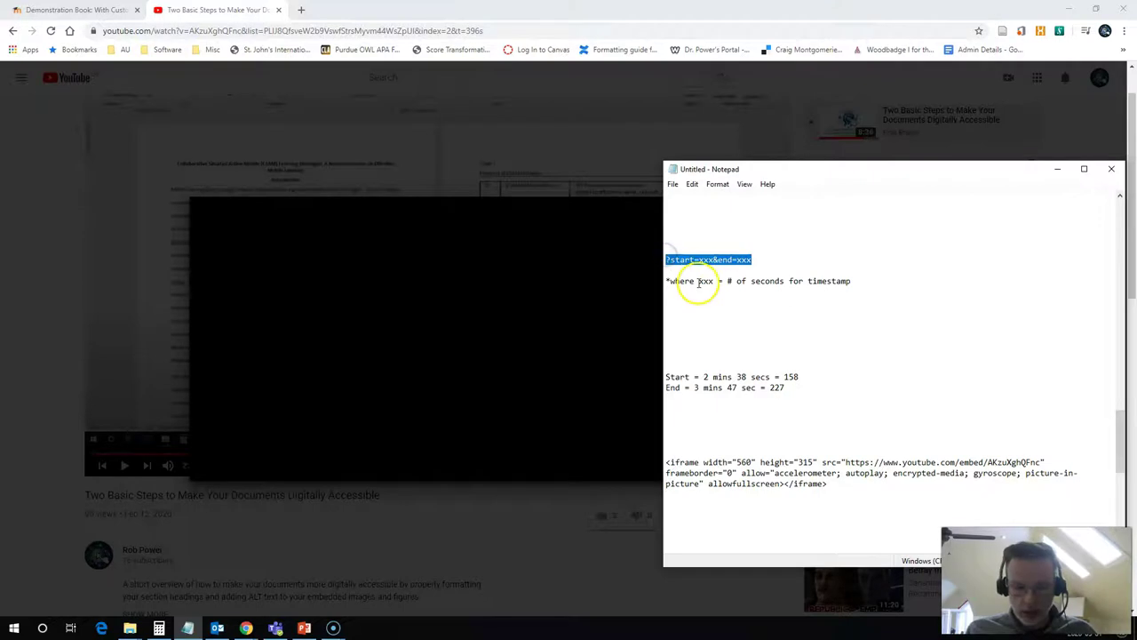
click(1042, 463)
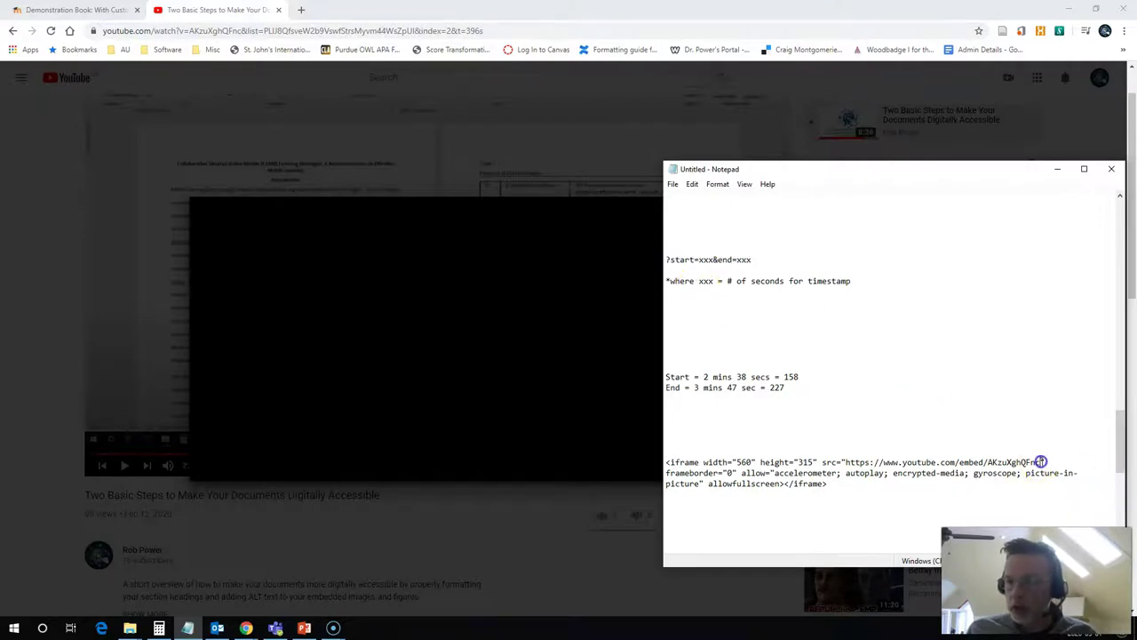
key(ctrl+v)
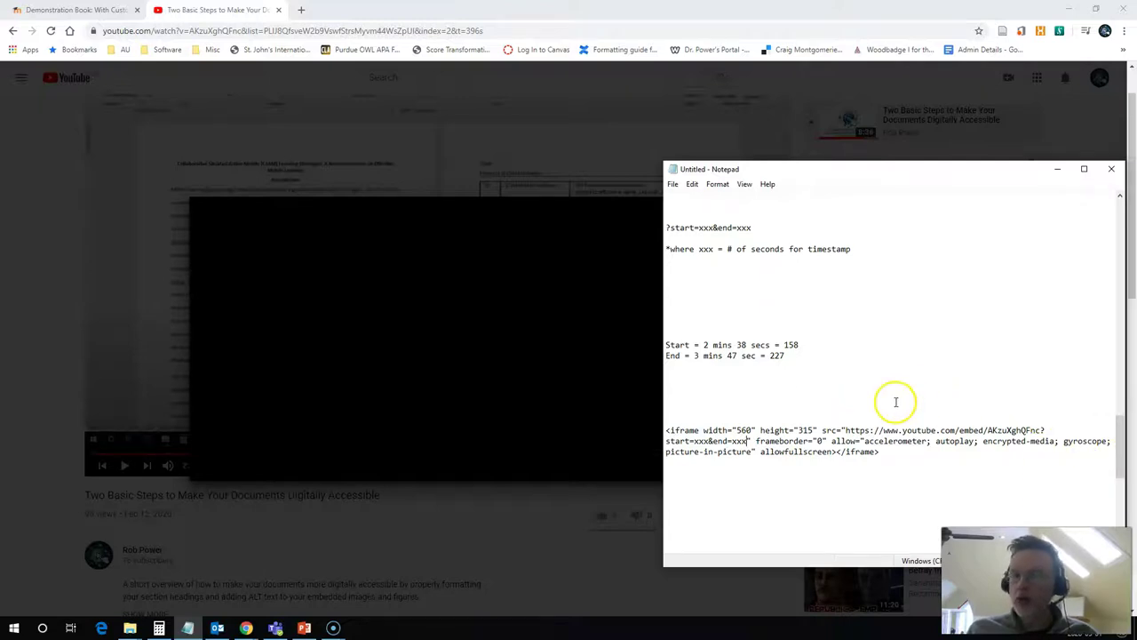
Replace the xxx placeholders in the iframe URL with 158 for the start and 227 for the end
scroll(901, 399, down, 4)
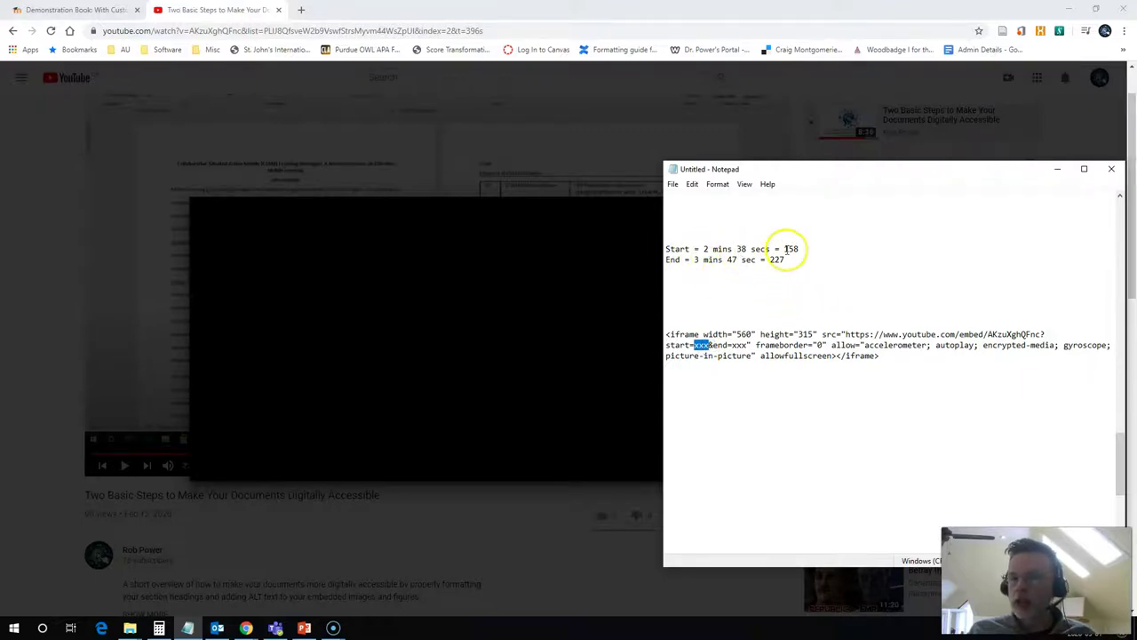
click(697, 345)
key(Delete)
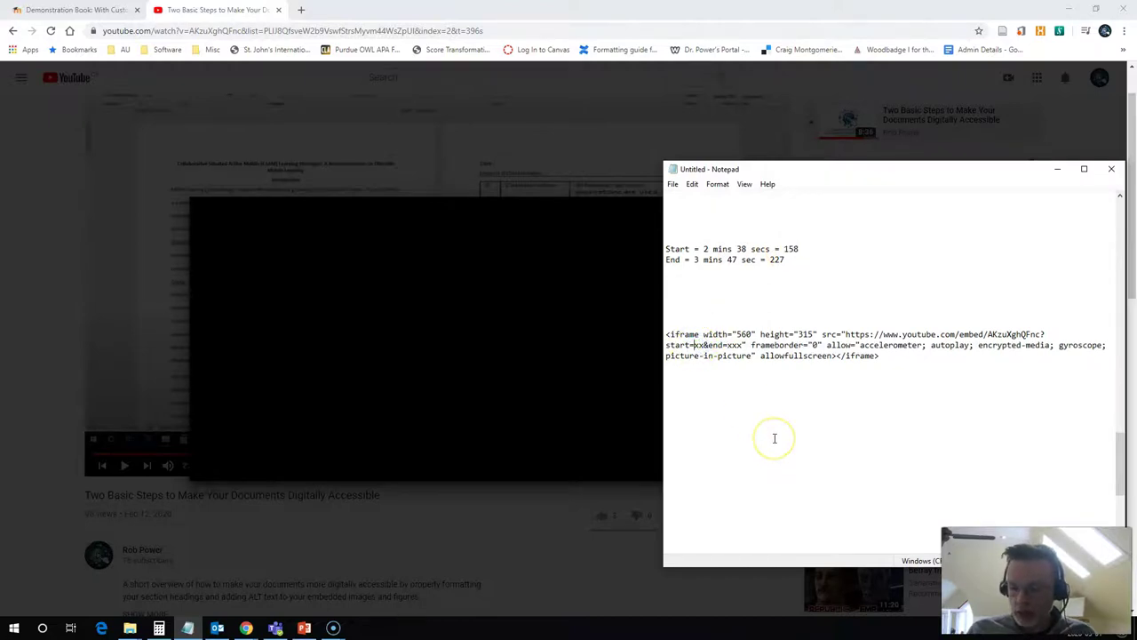
text(158)
key(Delete)
key(Delete)
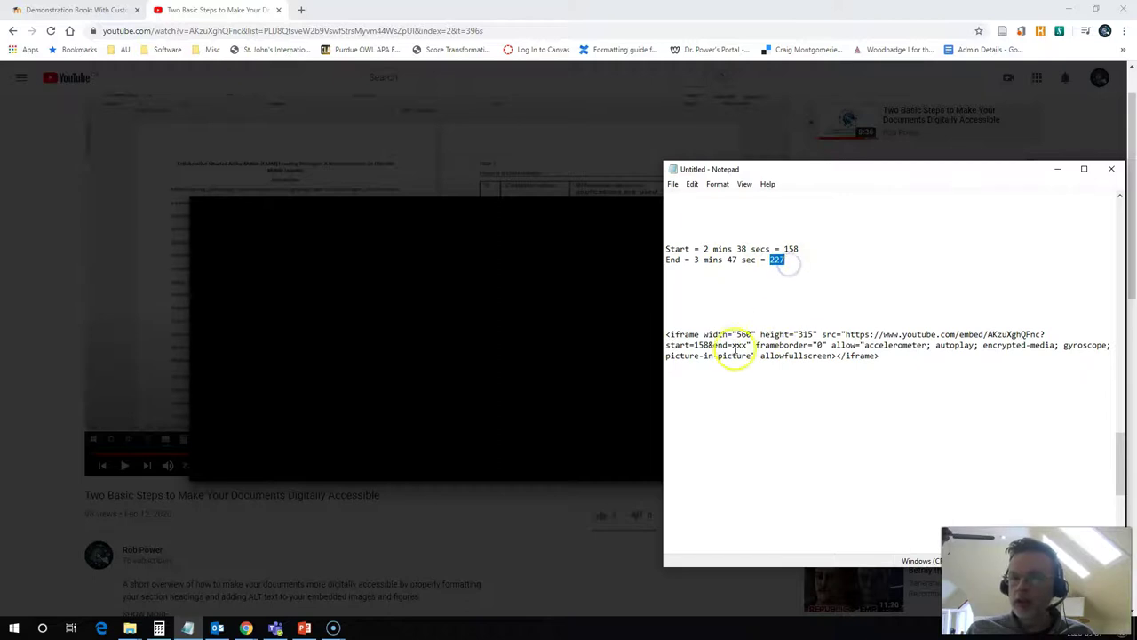
double_click(738, 345)
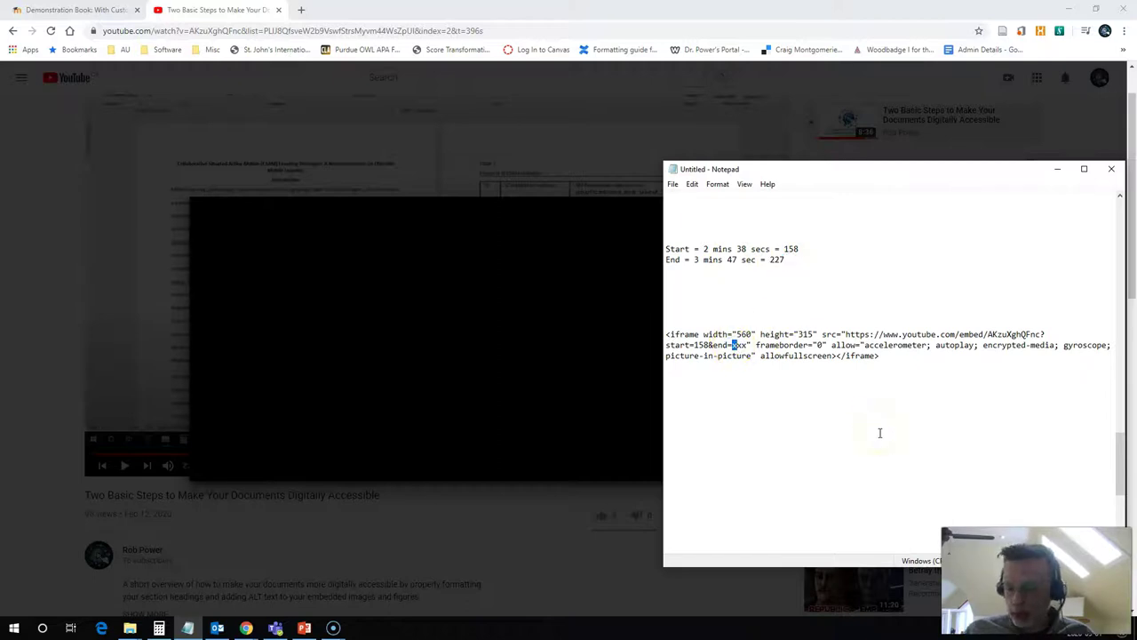
key(ctrl+v)
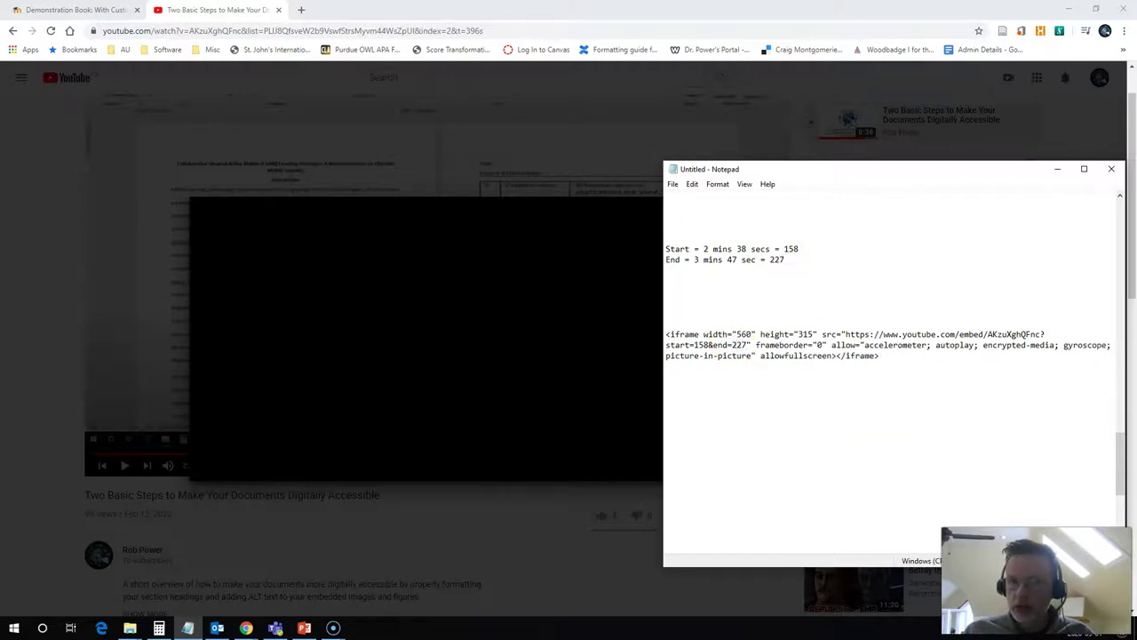
Copy the complete modified iframe code, and open Moodle's "With Custom Start and Stop Time" chapter for editing with the full set of formatting tools shown
drag(912, 360, 662, 335)
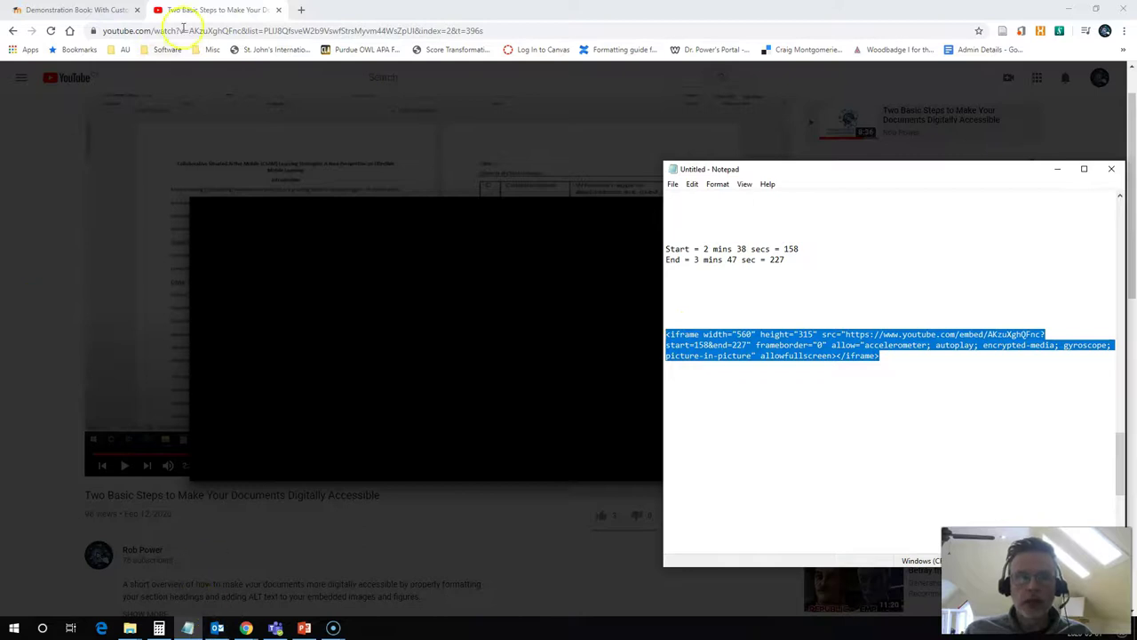
click(68, 10)
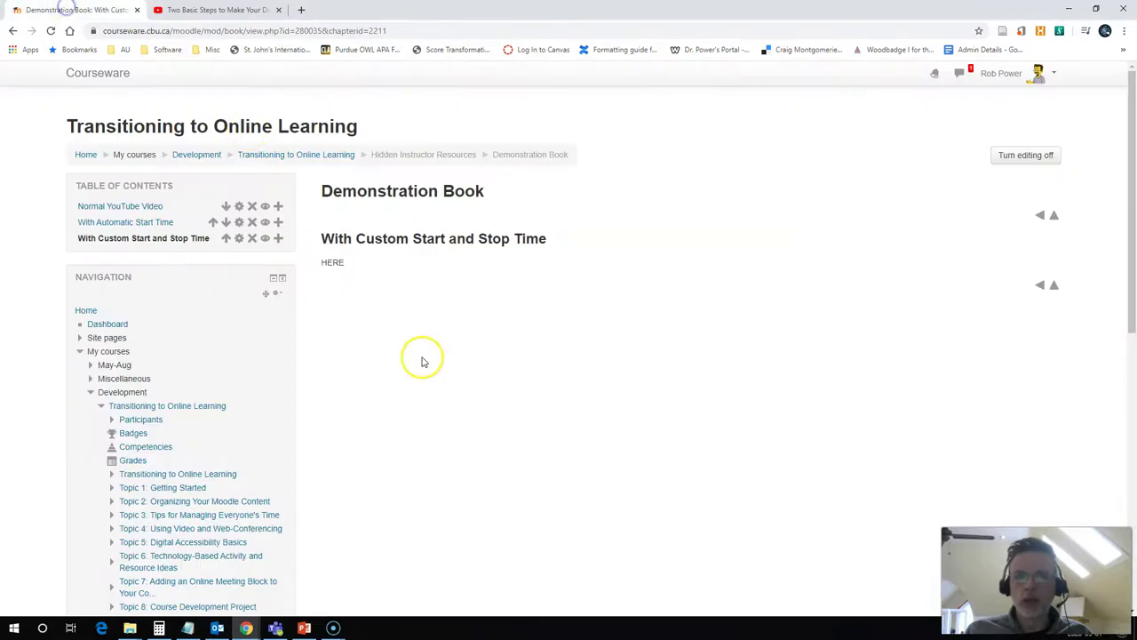
click(239, 238)
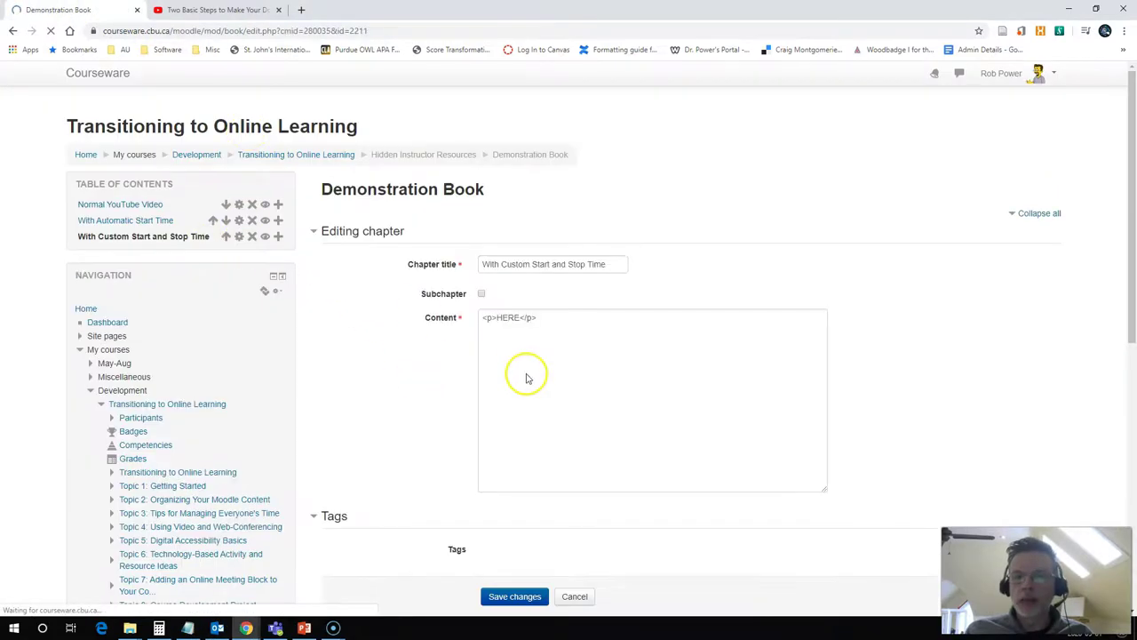
click(494, 386)
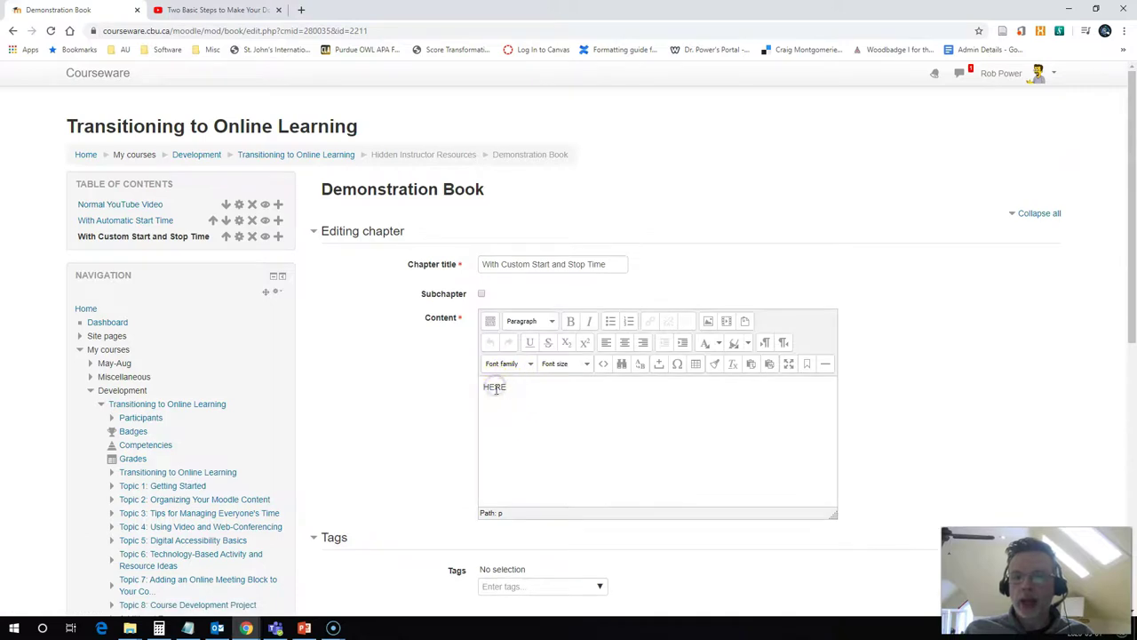
click(490, 322)
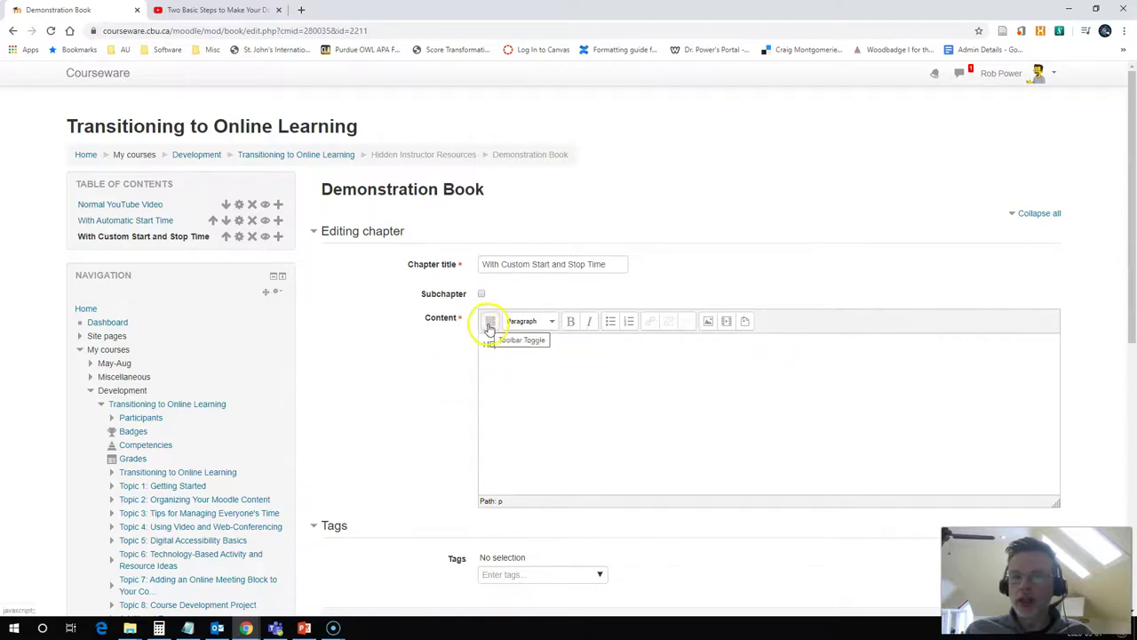
click(491, 326)
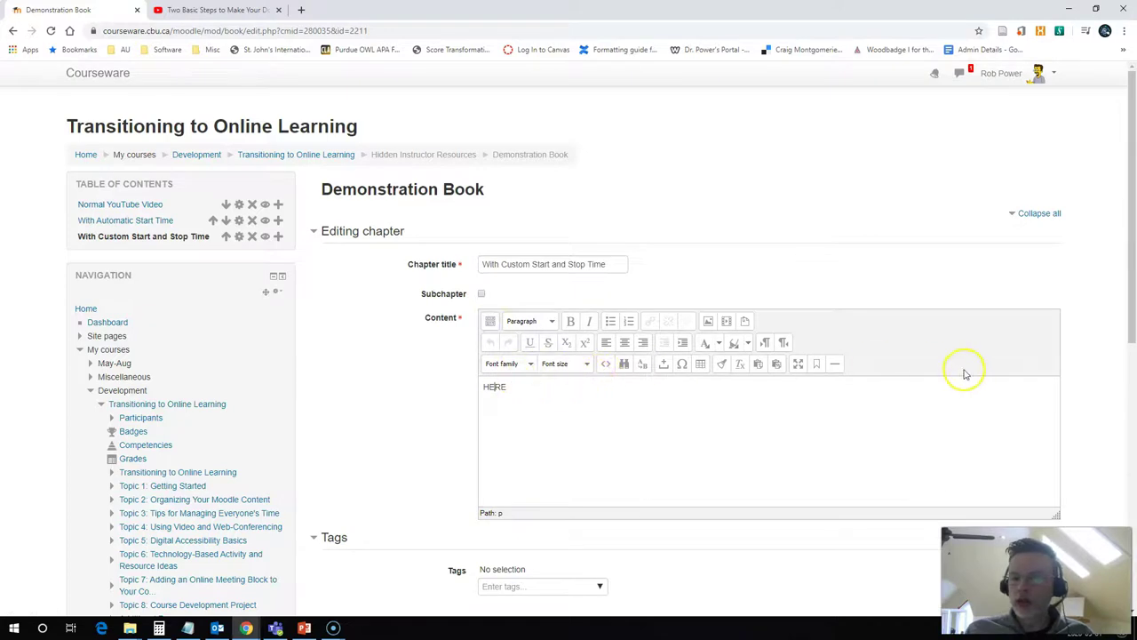
Replace the chapter's HTML source <p>HERE</p> with the copied iframe code containing start=158&end=227, and update the content
click(604, 372)
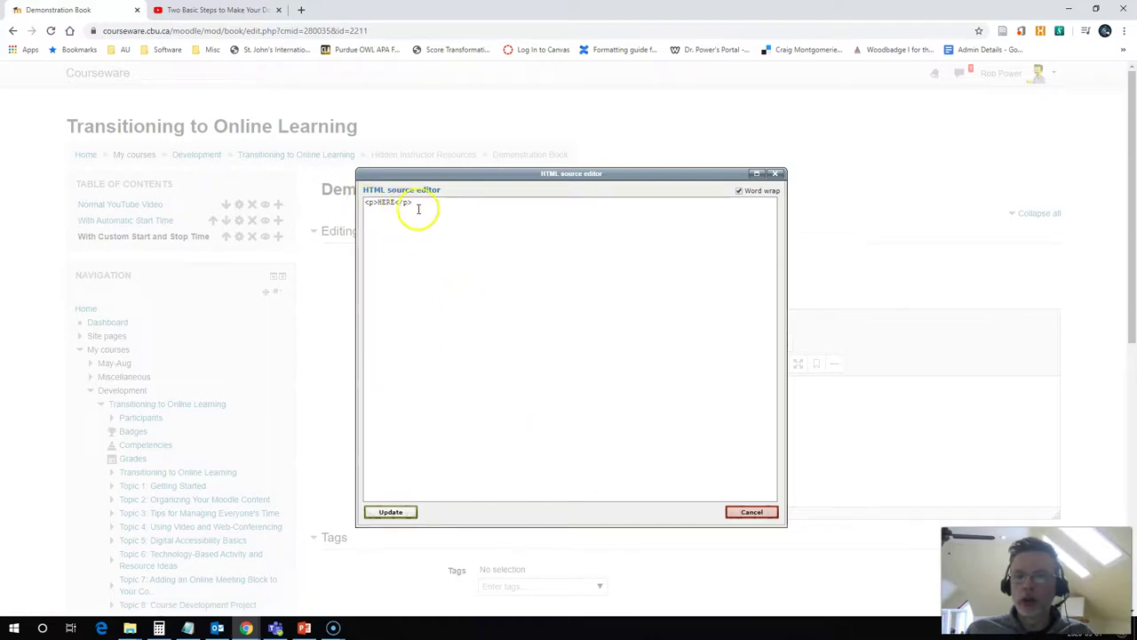
key(ctrl+a)
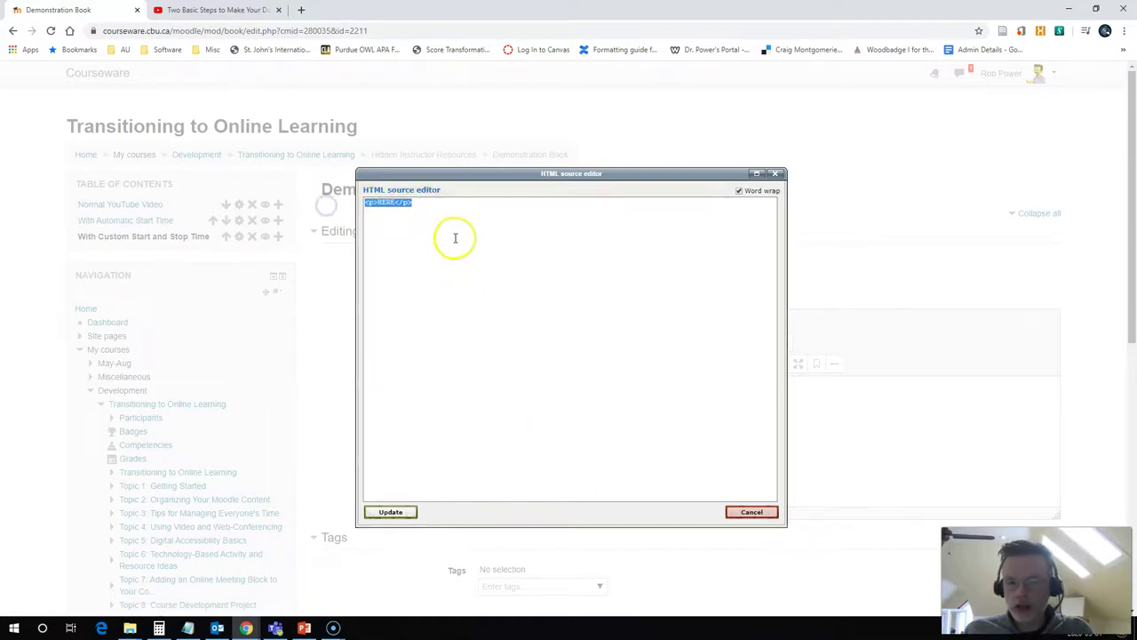
text(<iframe width="560" height="315" src="https://www.youtube.com/embed/AKzuXghQFnc?start=15&end=227" frameborder="0" allow="accelerometer; autoplay; encrypted-media; gyroscope; picture-in-picture" allowfullscreen></iframe>)
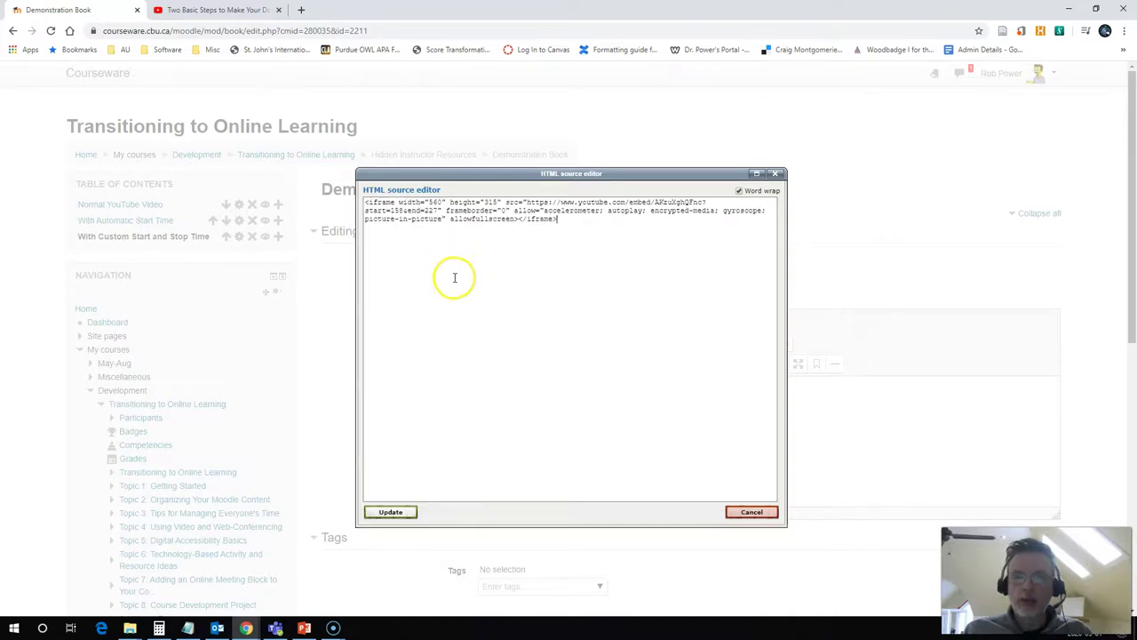
click(391, 512)
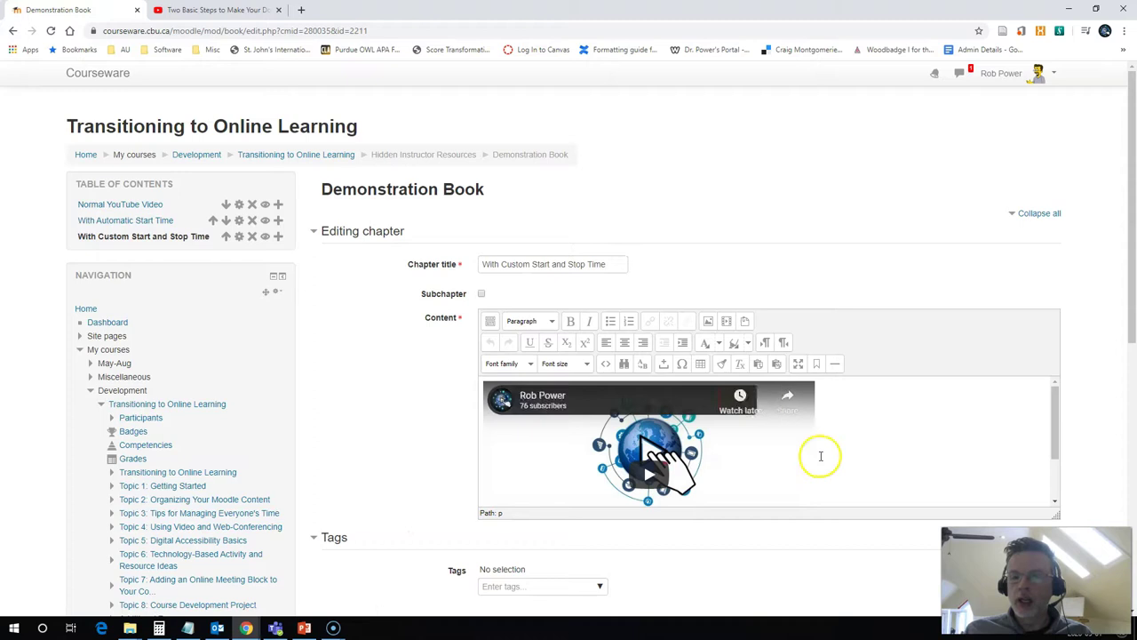
Save the chapter, and play the embedded video briefly to check its start point before pausing it
scroll(820, 453, down, 2)
scroll(414, 424, down, 2)
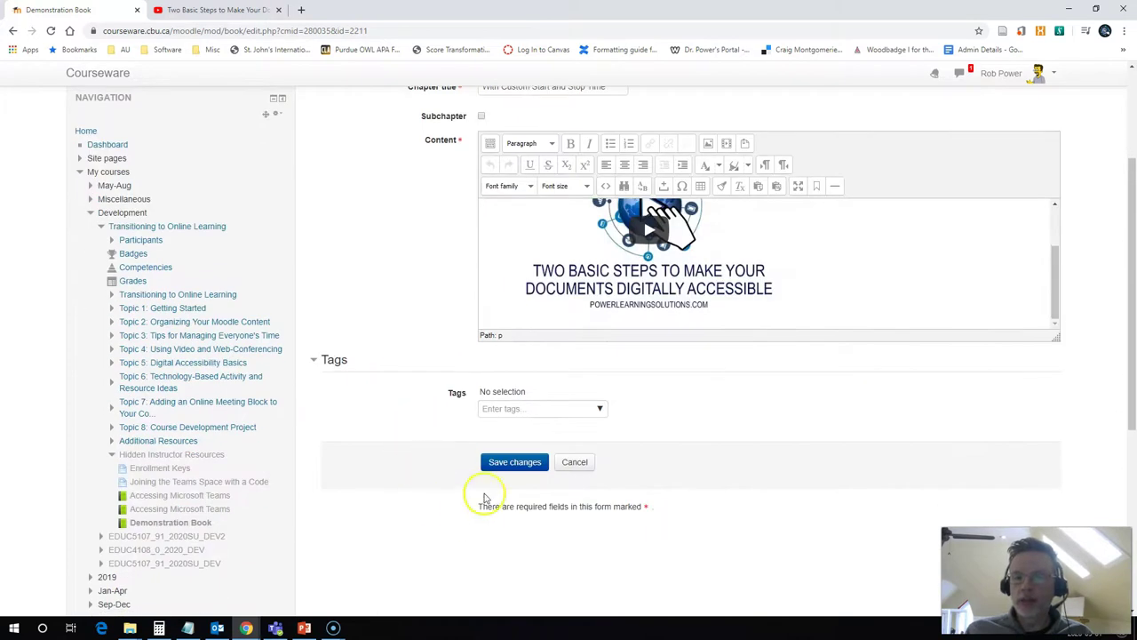
click(502, 463)
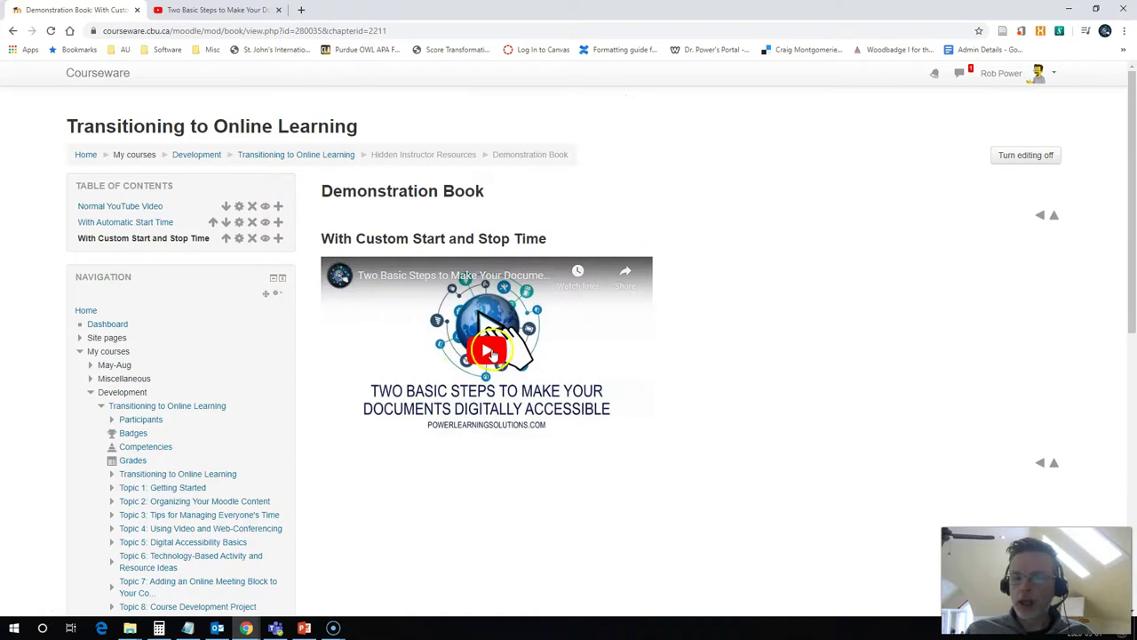
click(491, 354)
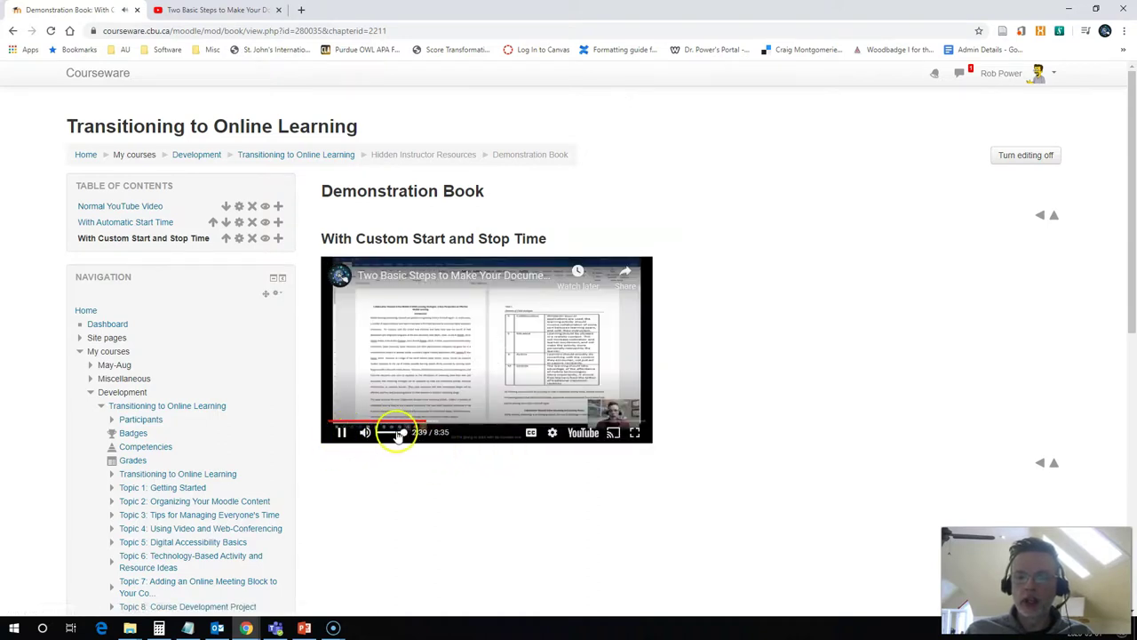
click(341, 432)
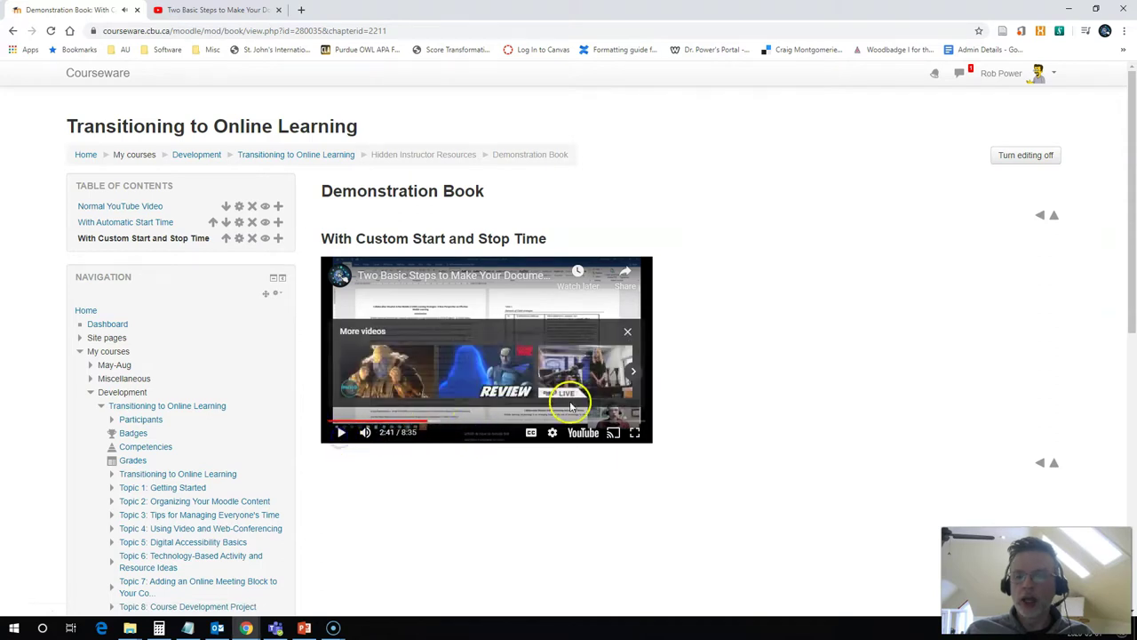